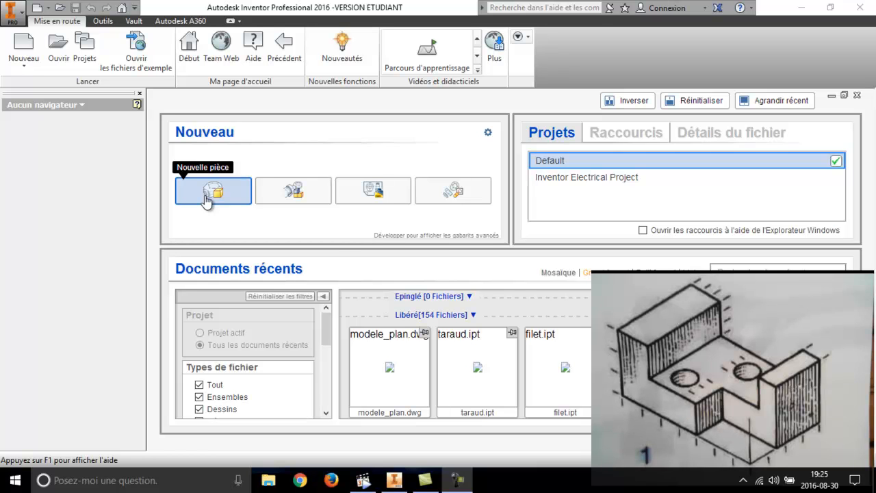
Create a new part and start a 2D sketch on the XZ plane, seen upright from the top
click(207, 195)
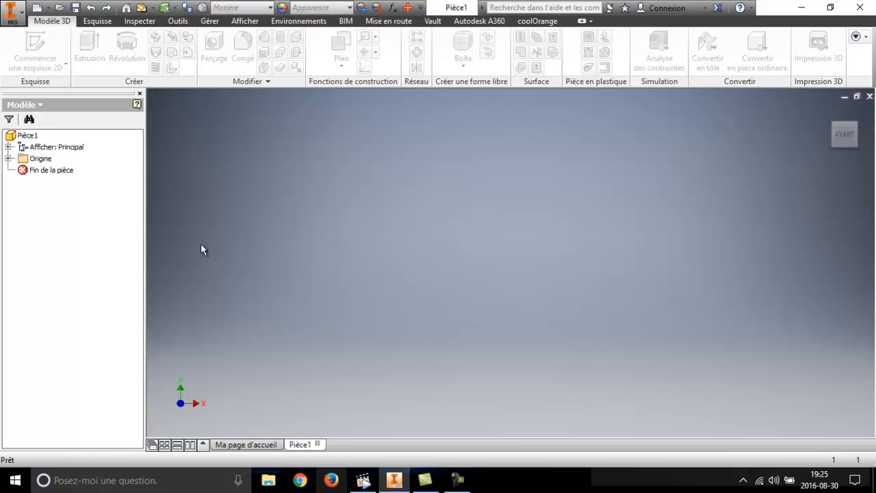
click(362, 481)
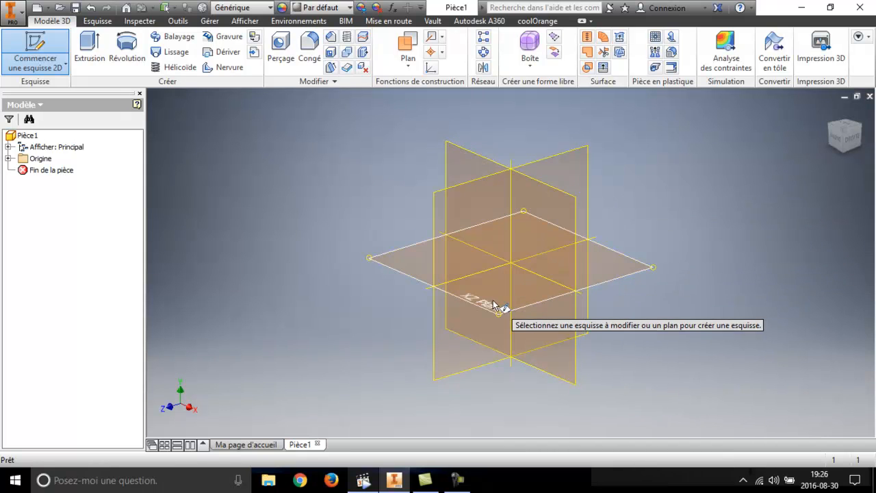
click(846, 129)
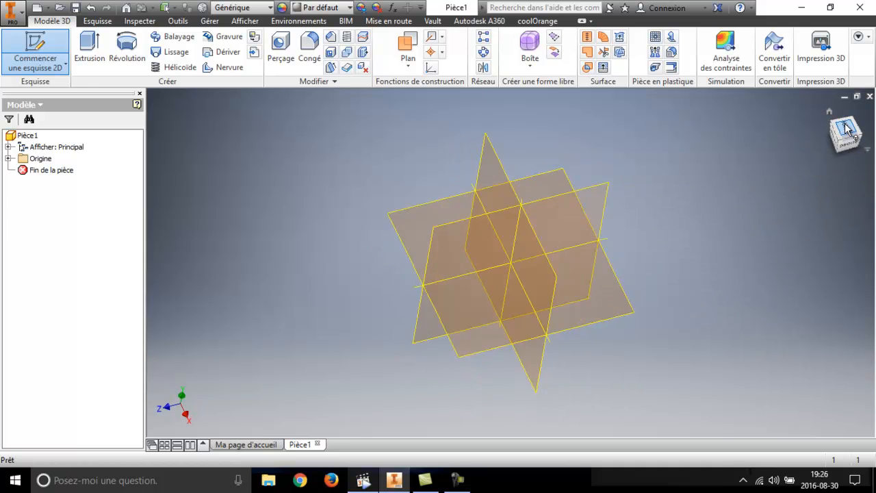
click(846, 129)
click(859, 114)
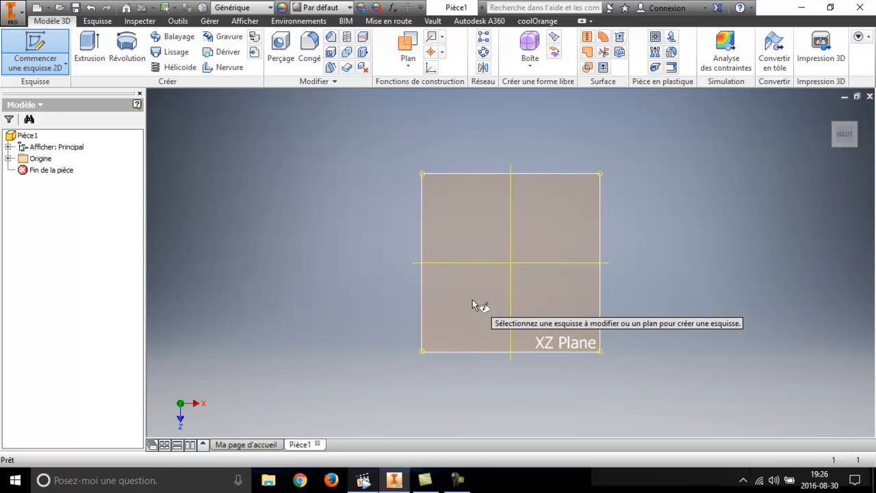
click(472, 304)
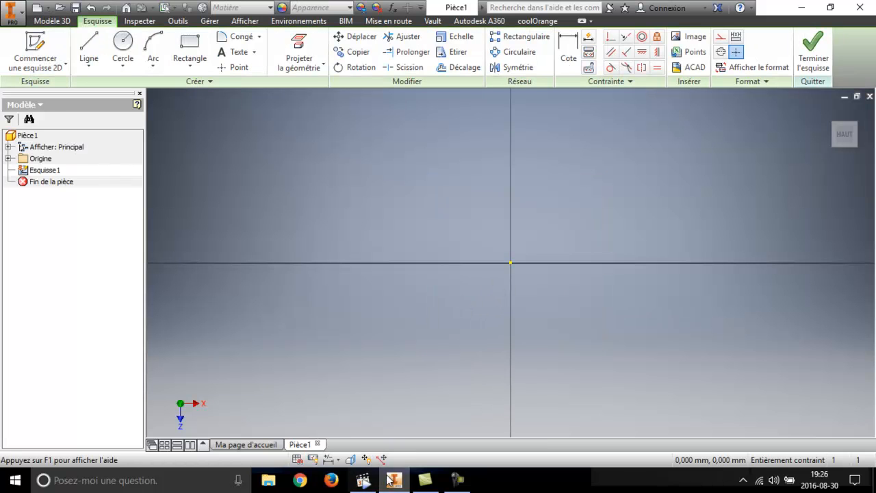
Sketch a two-point rectangle of about 17.6 by 7.4 mm with one corner on the origin
click(425, 479)
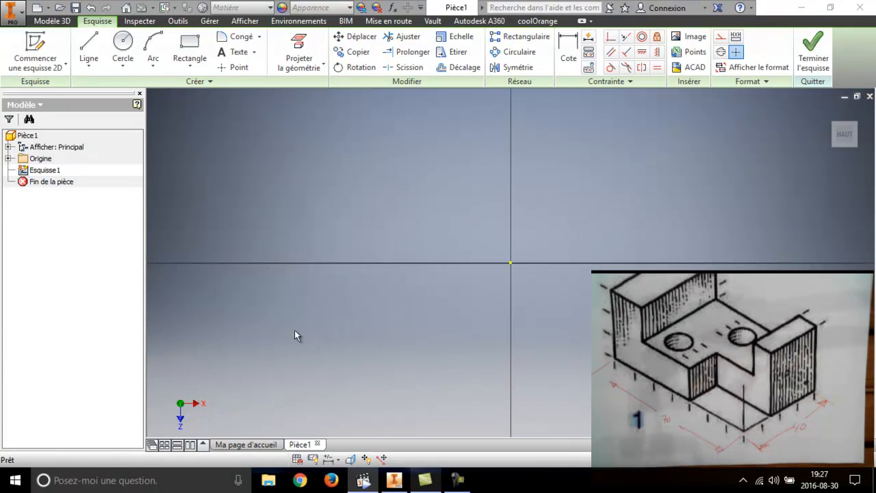
click(189, 49)
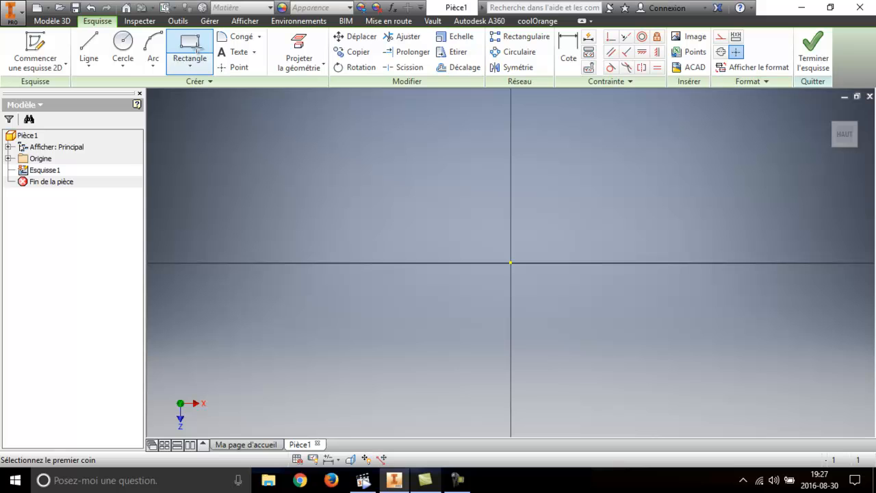
click(509, 263)
click(353, 197)
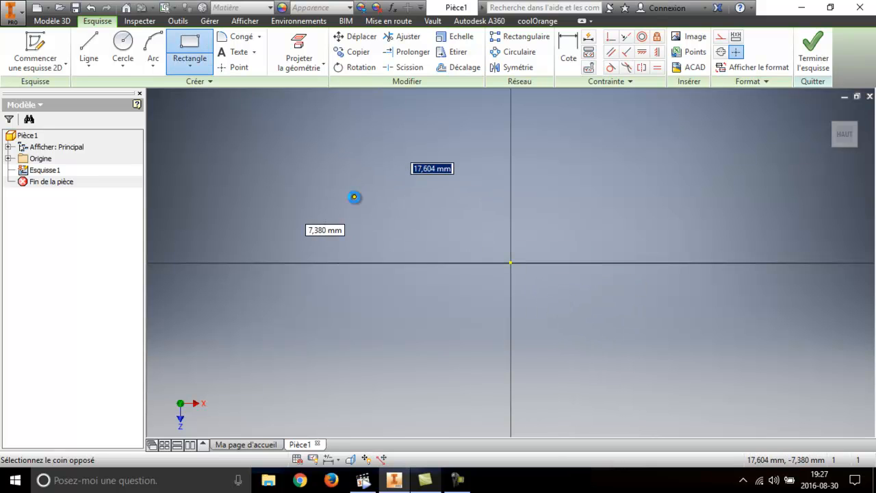
Dimension the rectangle's left vertical side at 70 mm
click(569, 51)
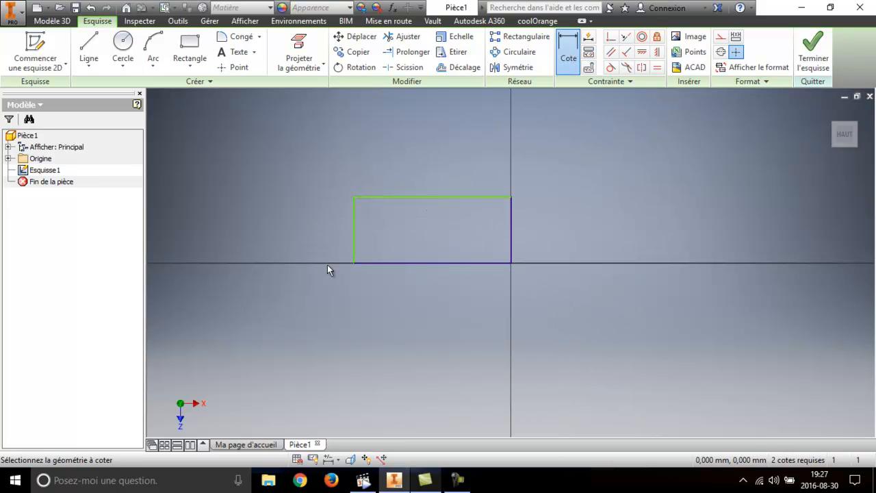
click(354, 231)
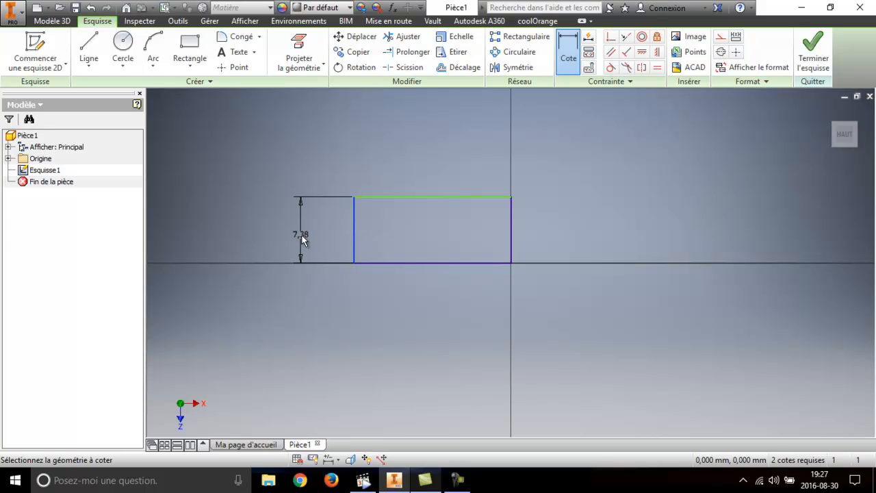
click(301, 235)
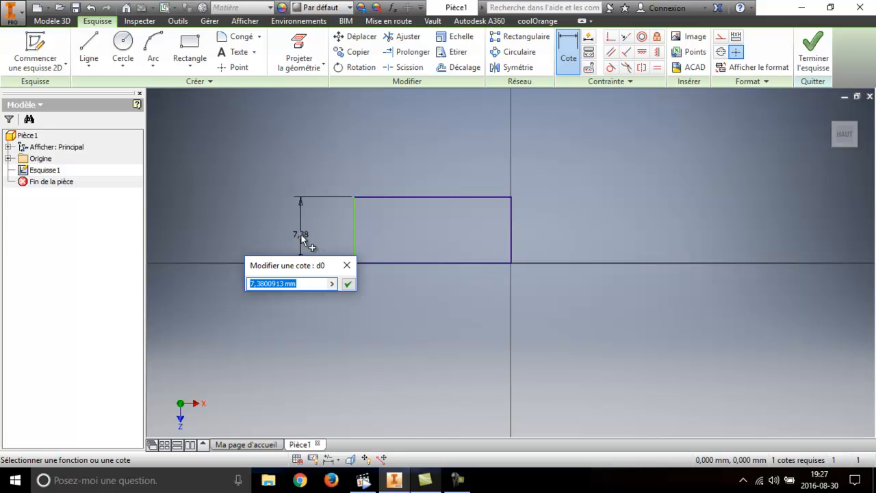
text(70)
key(Return)
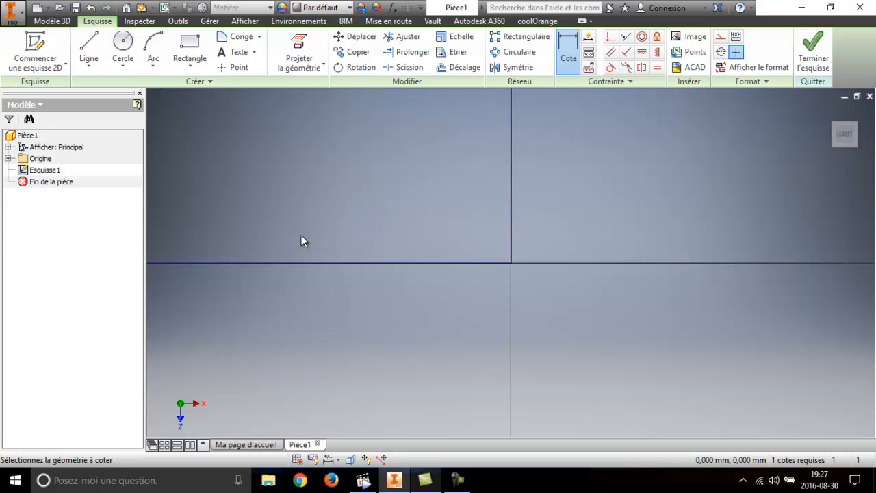
scroll(536, 314, down, 5)
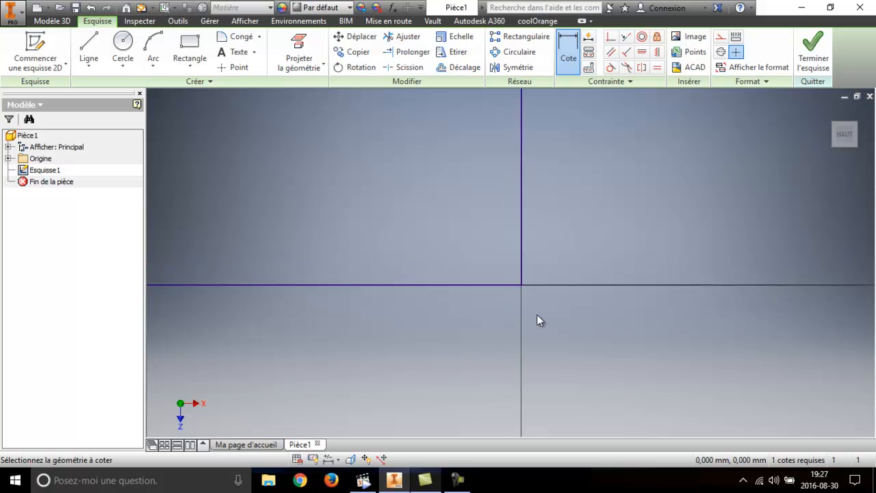
Set the dimension of the rectangle's left side to 40 mm
click(844, 135)
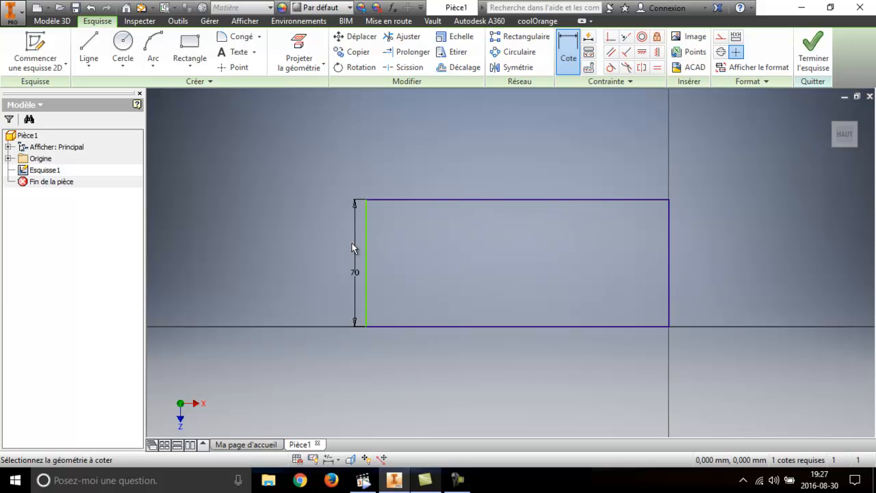
double_click(354, 272)
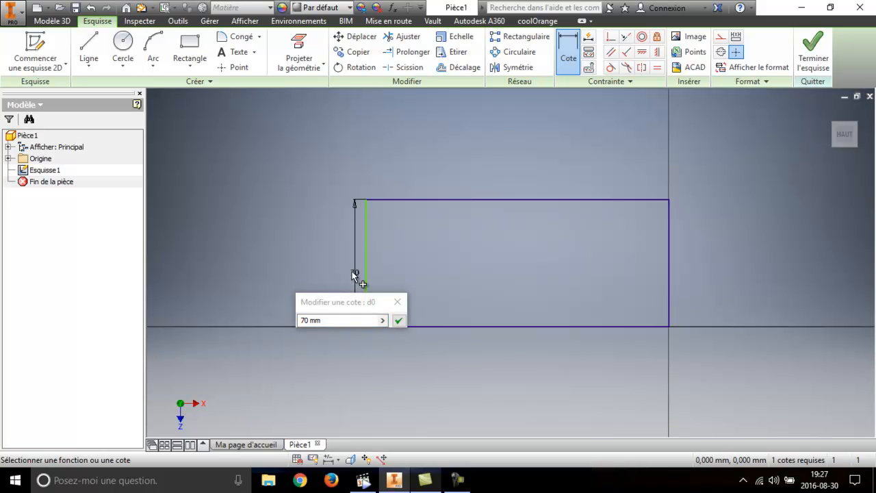
click(303, 320)
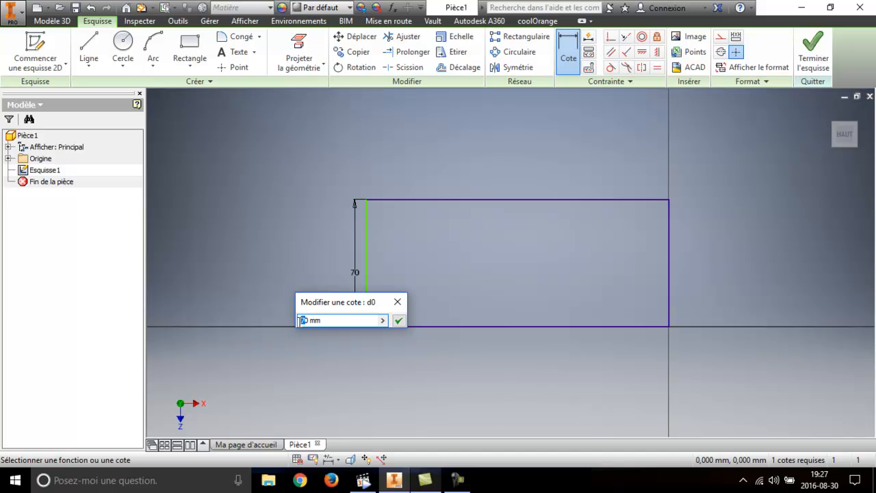
key(Return)
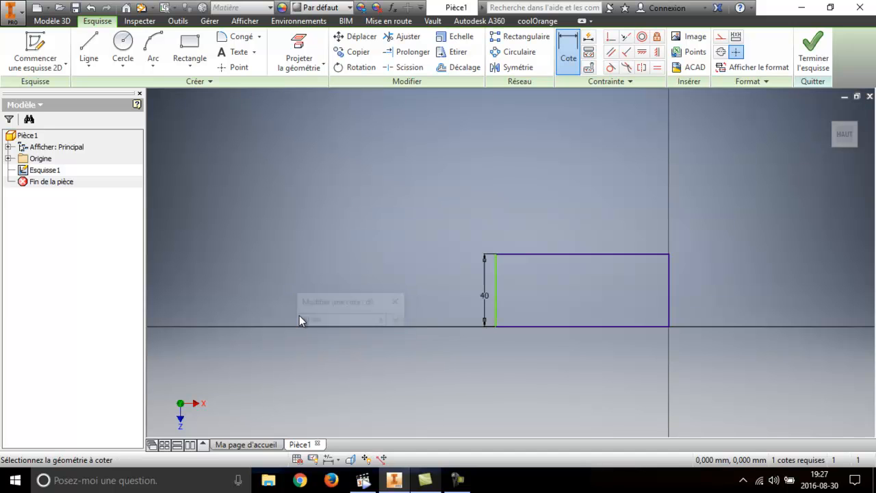
Dimension the rectangle's bottom edge at 70 mm, placing the dimension below the rectangle
click(582, 326)
click(582, 352)
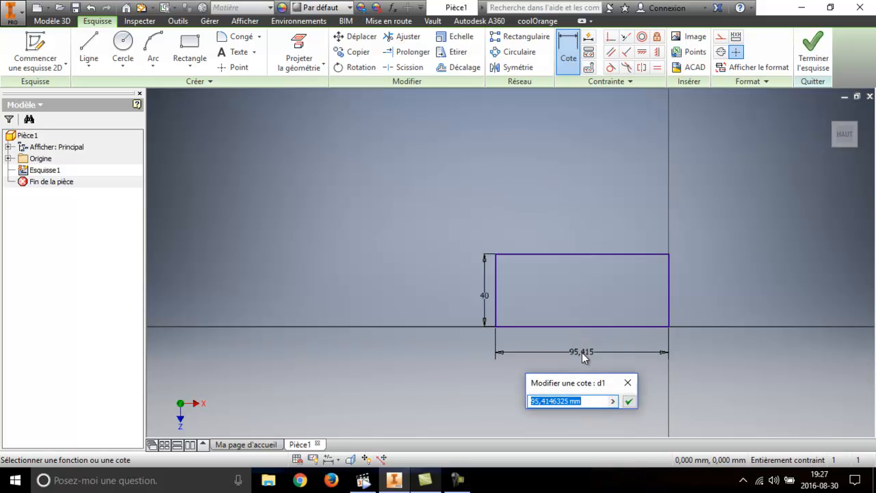
text(70)
key(Return)
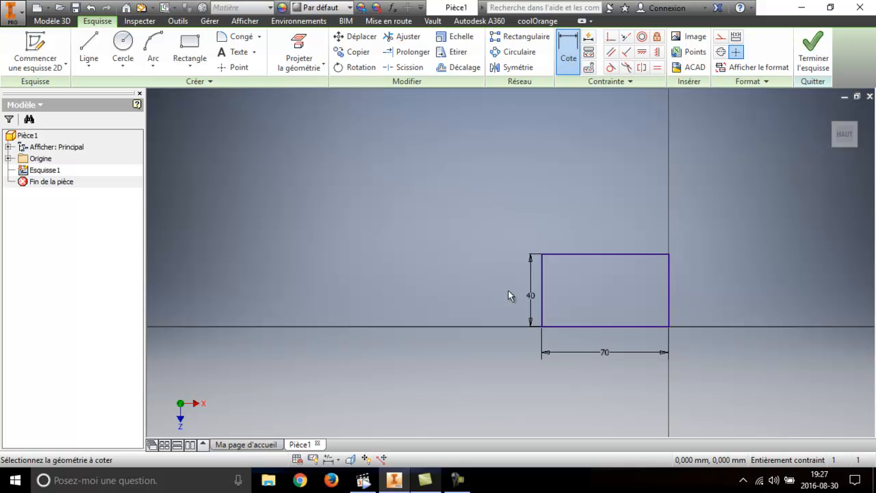
click(534, 301)
key(BackSpace)
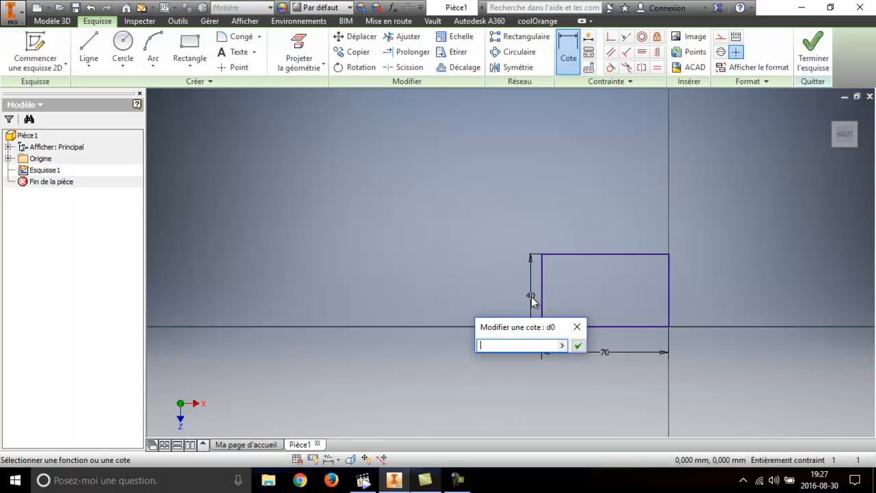
click(476, 284)
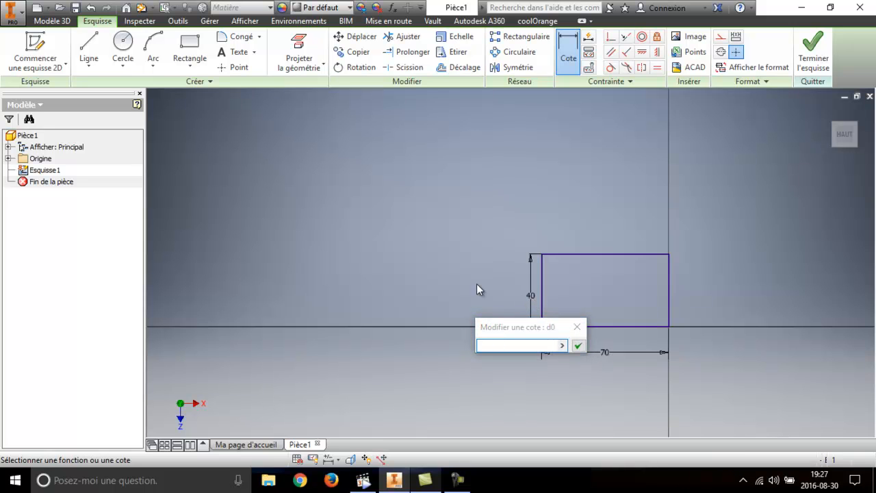
click(576, 327)
click(530, 295)
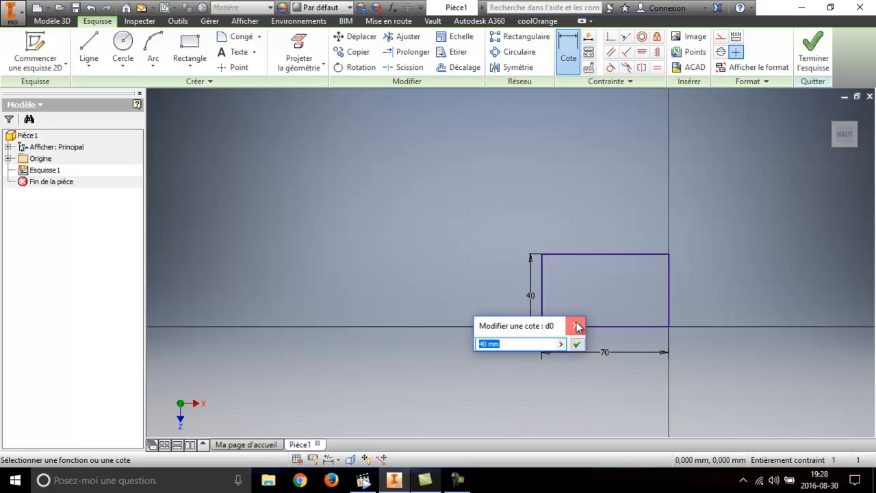
click(576, 325)
right_click(533, 299)
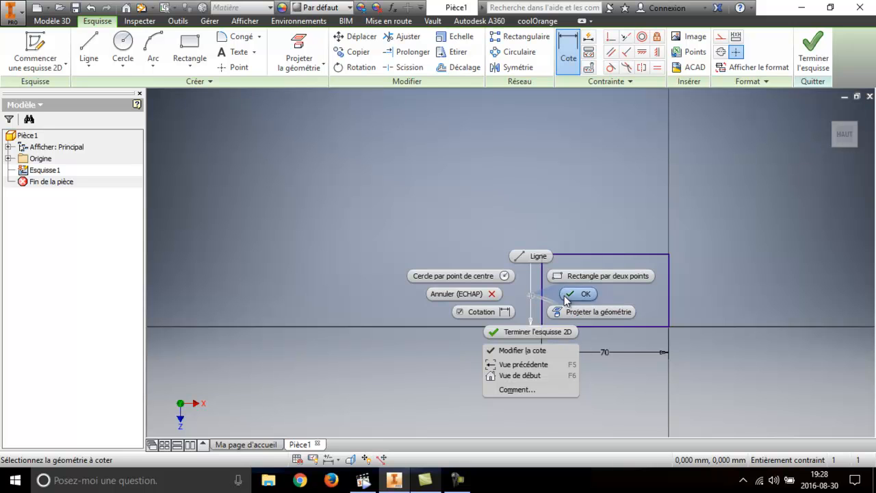
click(561, 215)
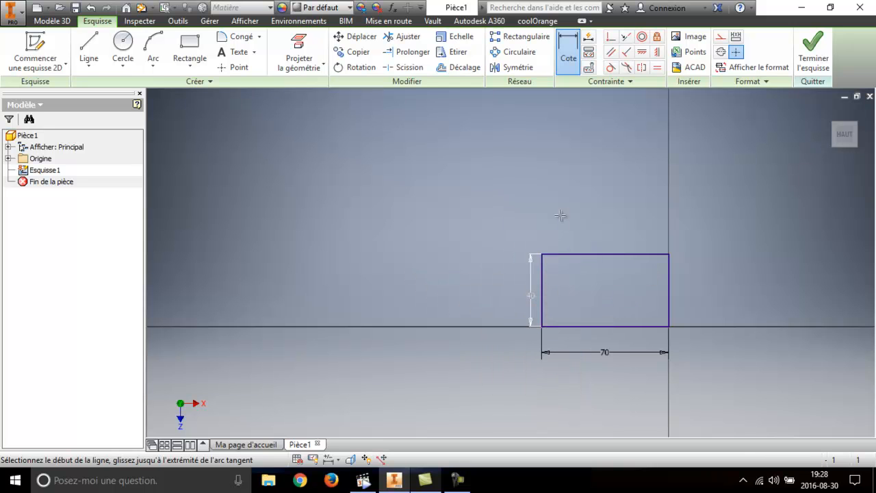
click(531, 295)
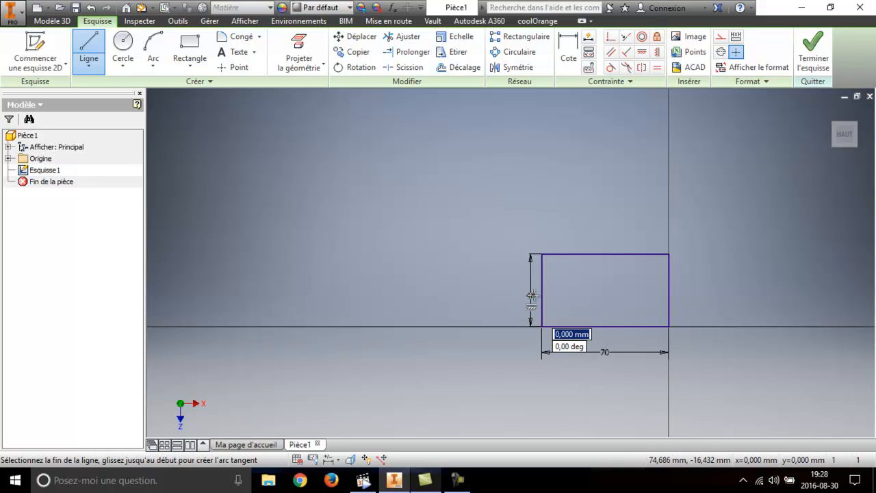
right_click(533, 300)
click(480, 298)
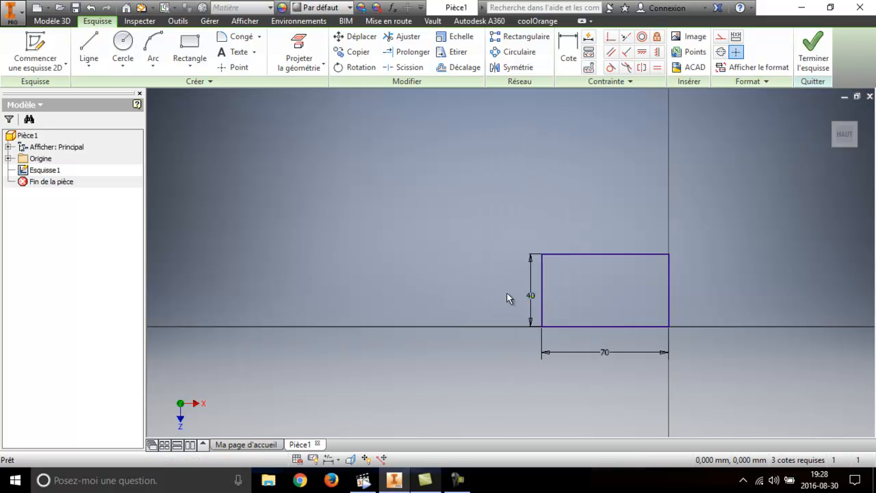
Replace the dimension on the rectangle's left side with a 40 mm dimension on its right side
drag(515, 255, 539, 357)
key(Delete)
click(568, 51)
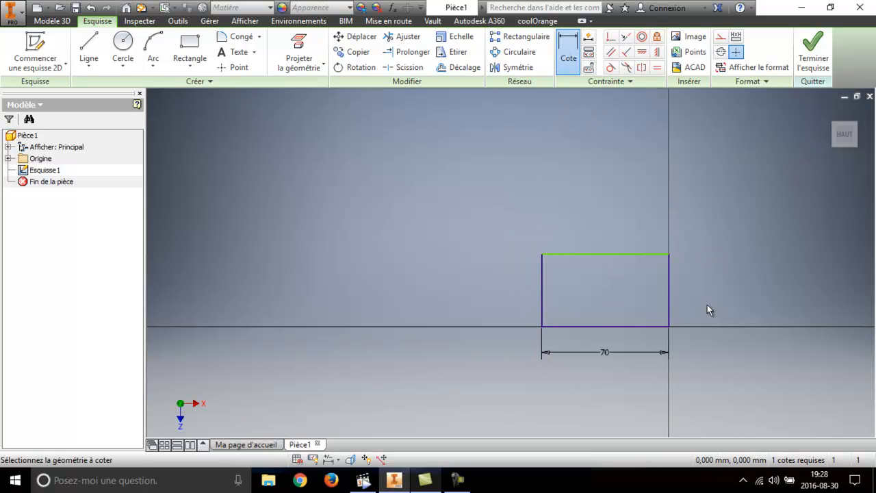
click(670, 294)
click(698, 293)
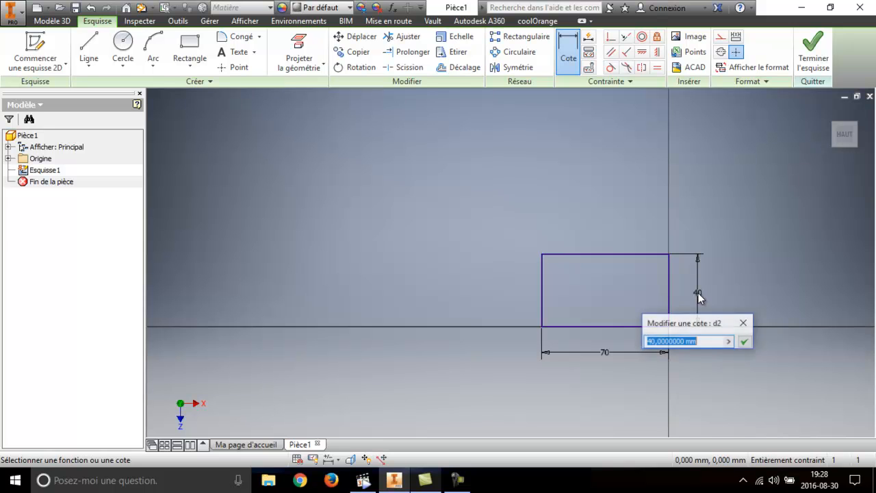
key(Return)
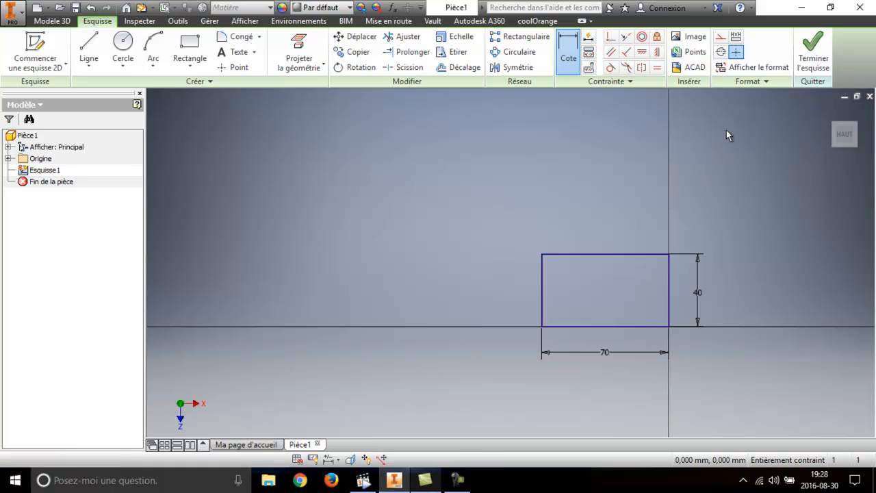
Finish the base rectangle sketch and extrude the profile 30 mm upward into a solid block
click(806, 61)
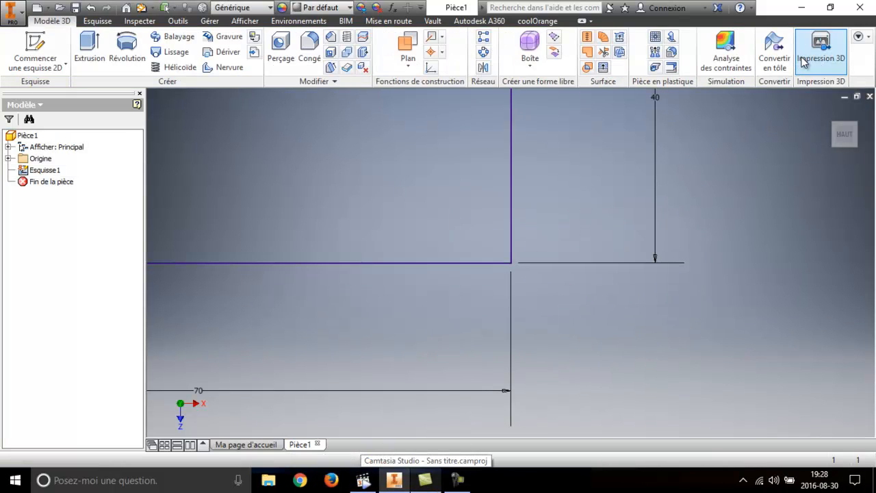
click(848, 136)
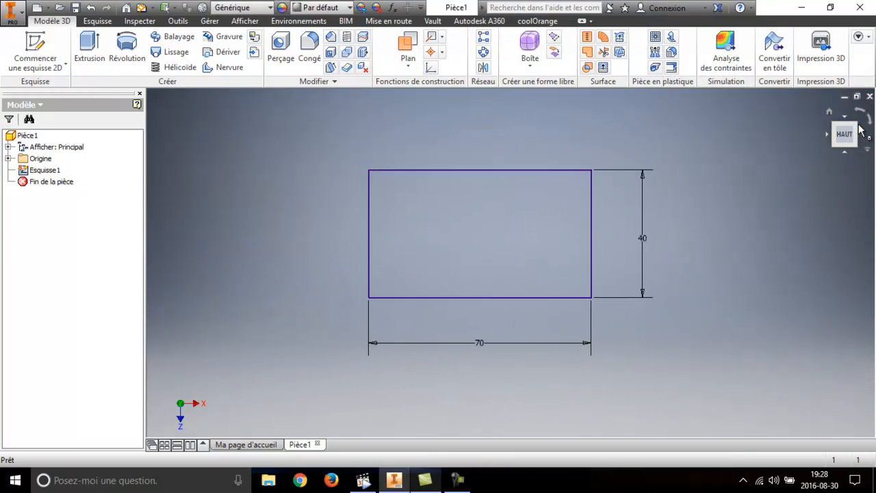
click(860, 130)
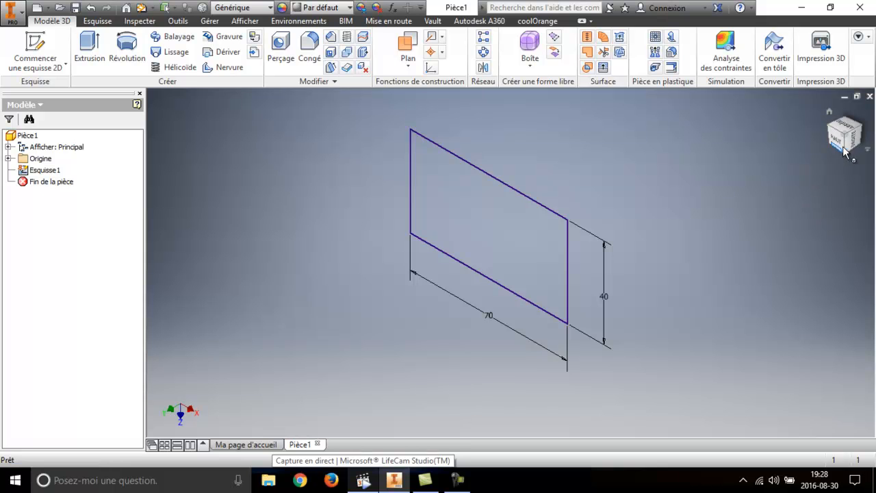
click(829, 111)
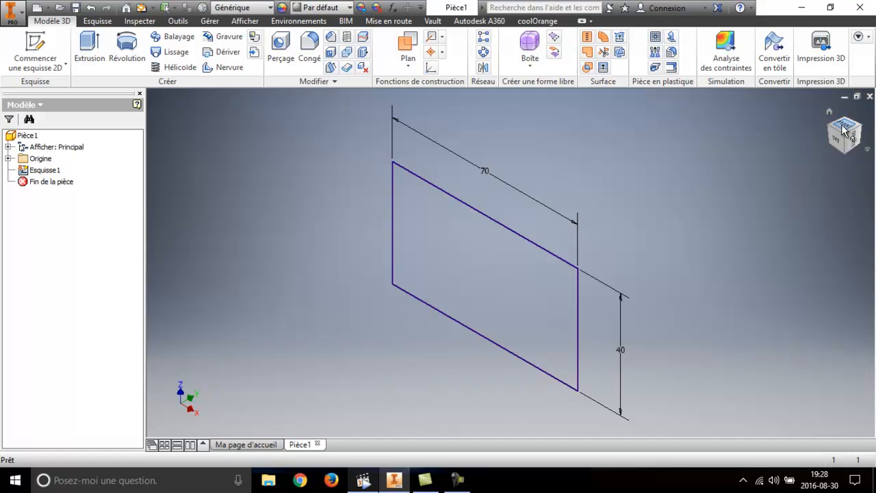
click(844, 130)
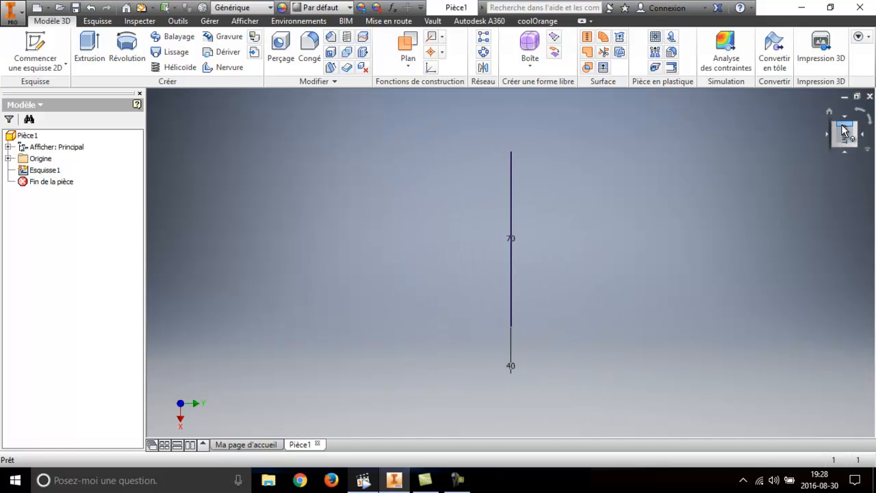
click(861, 114)
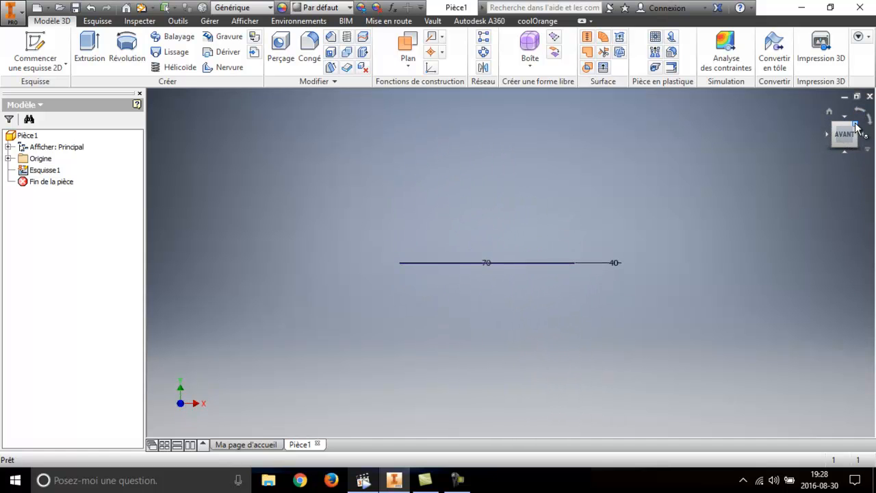
drag(853, 135, 841, 143)
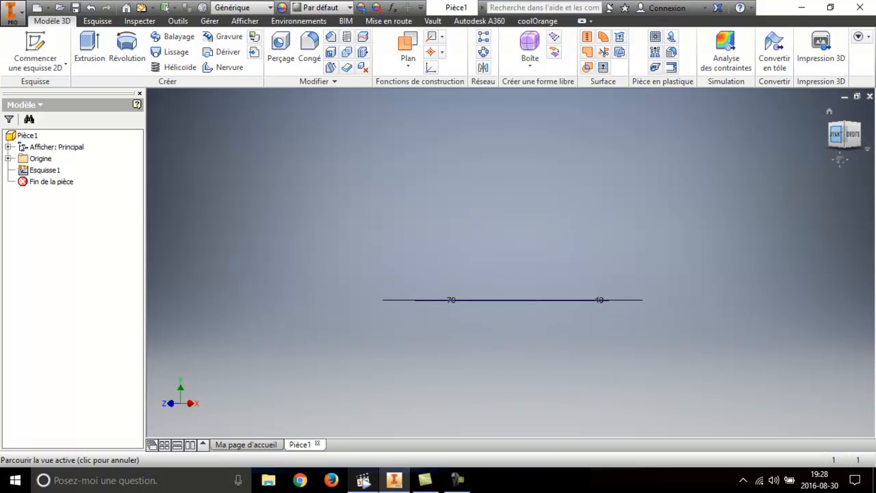
click(845, 133)
middle_drag(845, 128, 846, 141)
mouse_move(622, 217)
middle_down()
mouse_move(614, 268)
mouse_move(617, 227)
mouse_move(617, 253)
mouse_move(609, 243)
mouse_move(587, 255)
mouse_move(630, 228)
middle_up()
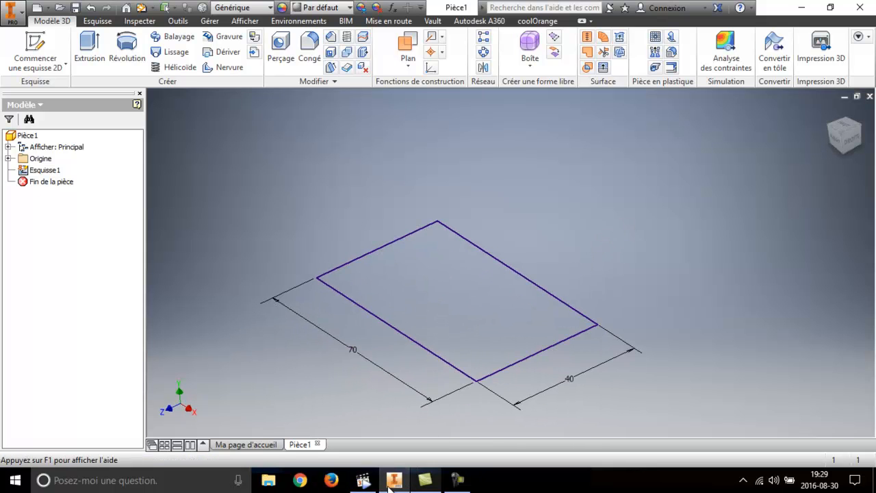
click(363, 480)
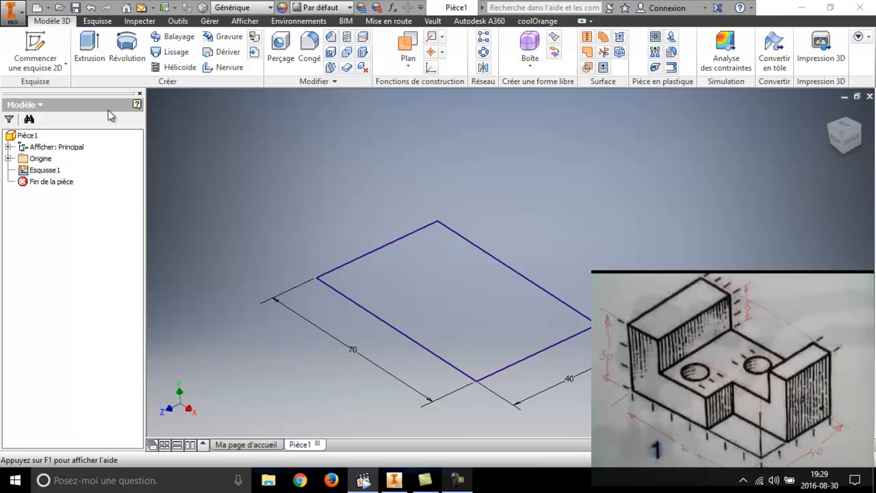
click(87, 55)
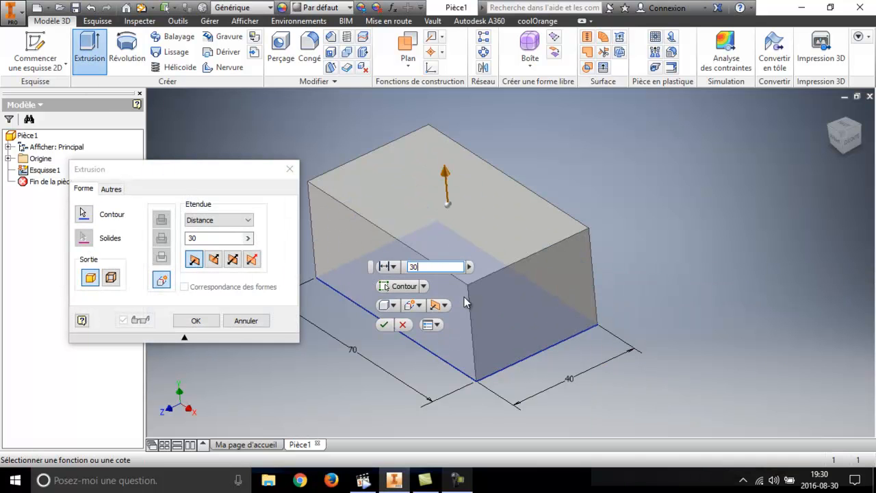
click(384, 325)
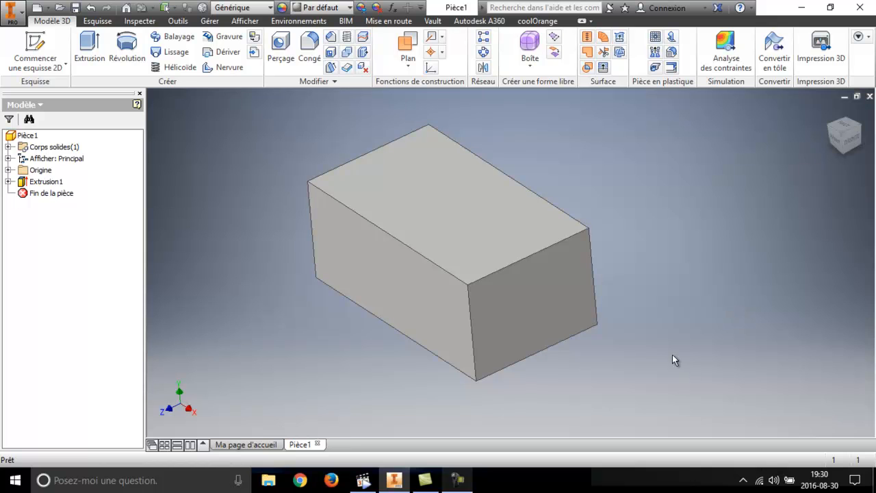
Start a new sketch on the block's top face, oriented with the 70 mm side horizontal
click(356, 482)
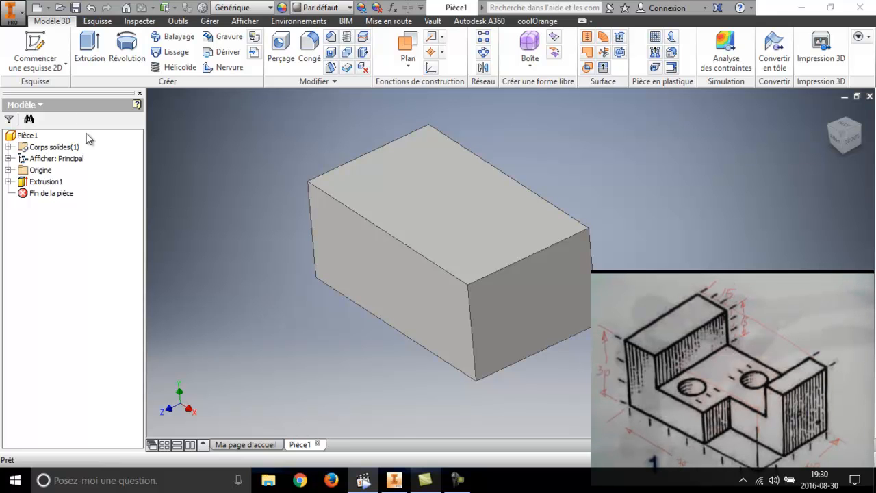
click(36, 45)
click(443, 218)
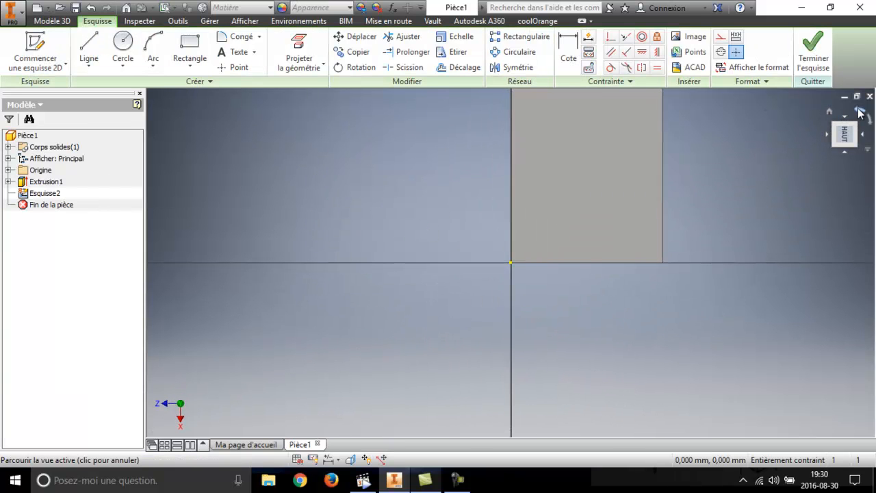
click(860, 113)
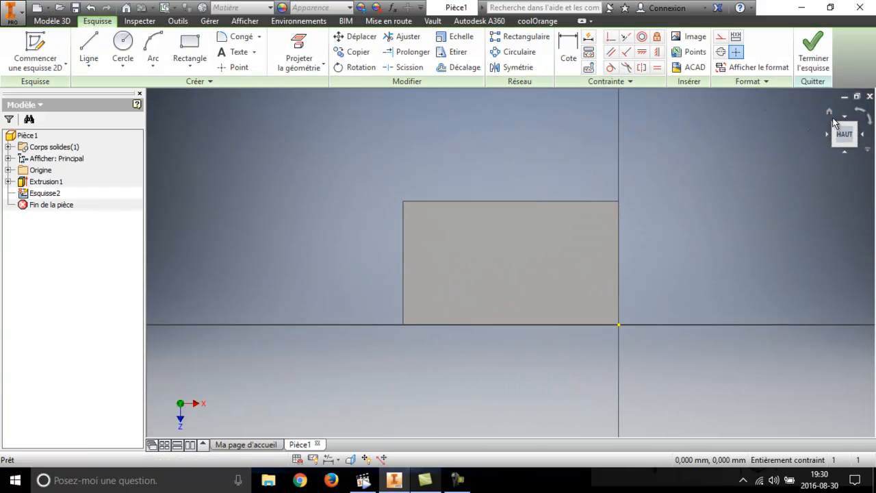
click(369, 483)
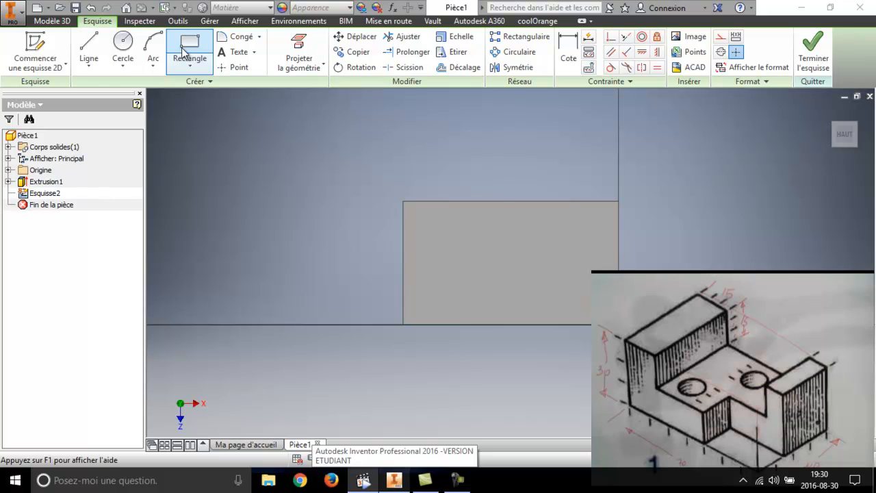
click(88, 49)
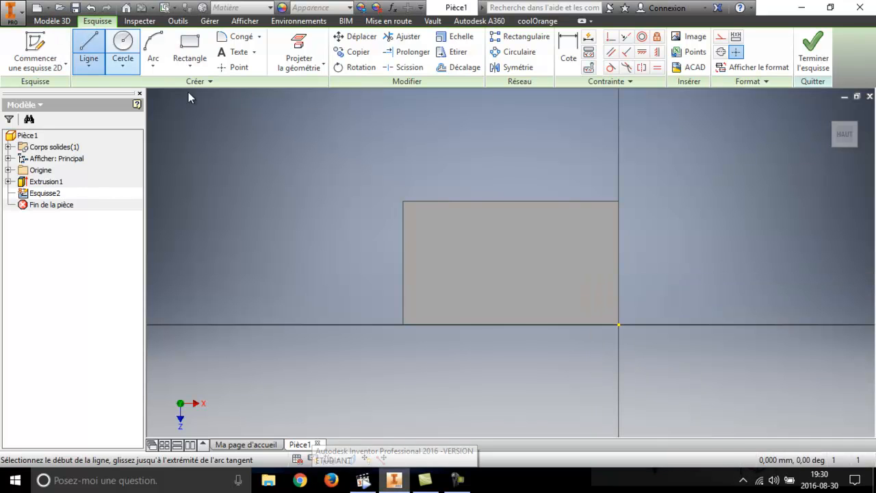
click(403, 201)
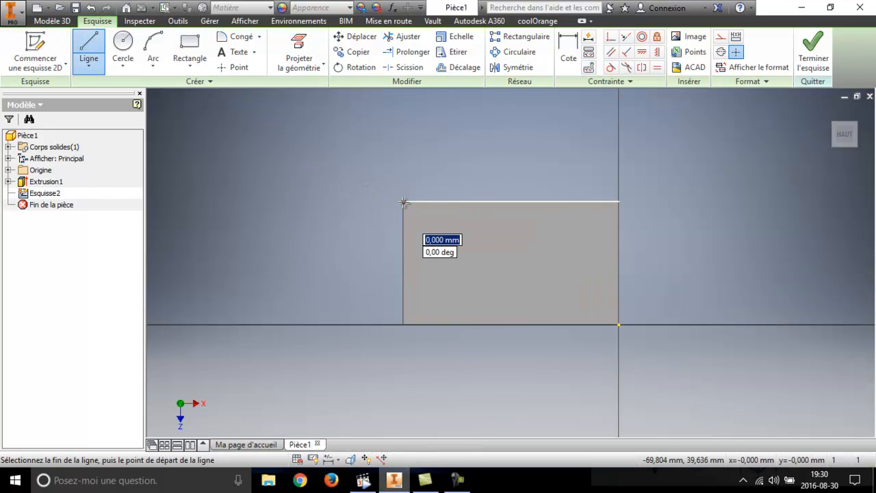
right_click(344, 196)
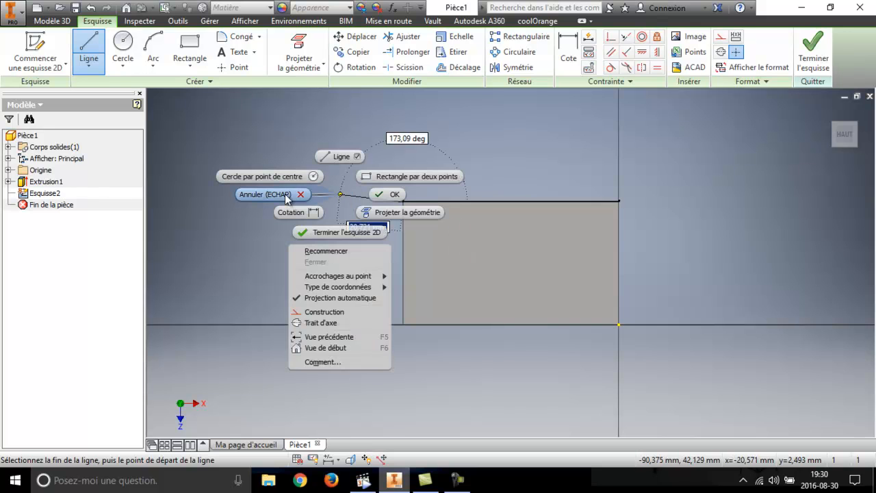
click(290, 197)
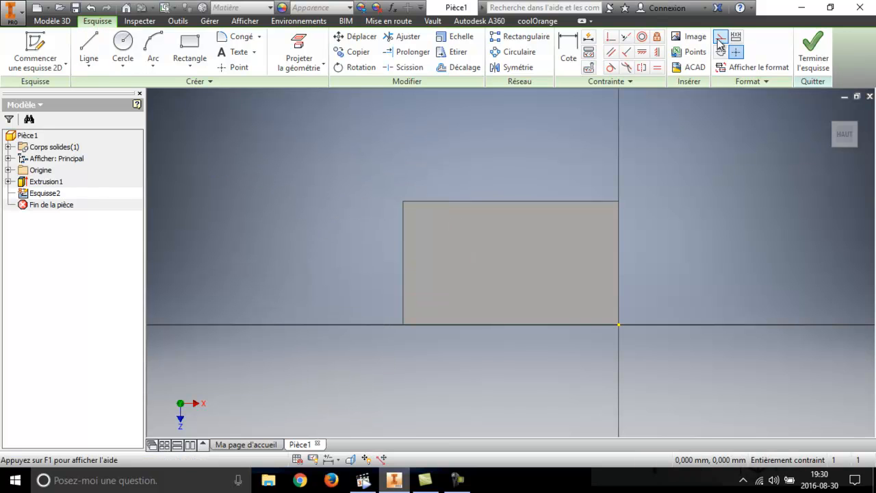
Draw a 15 mm construction line along the top face's rear edge, starting at its left corner
click(100, 45)
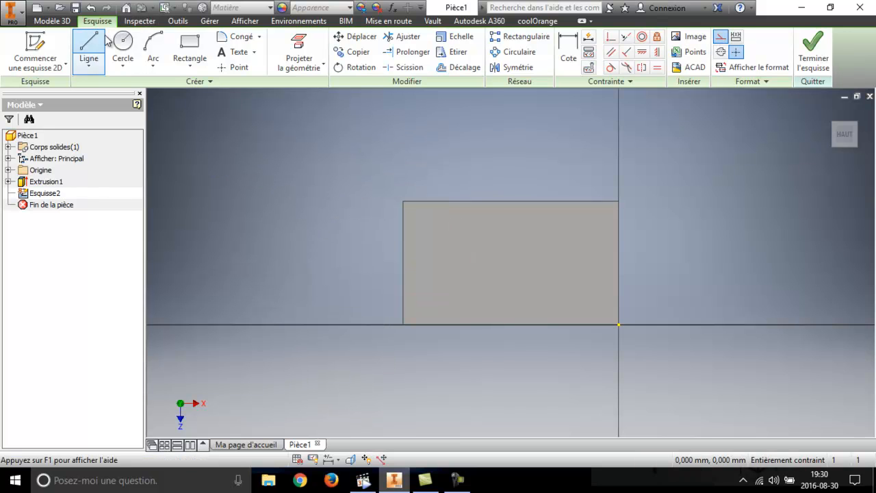
click(403, 201)
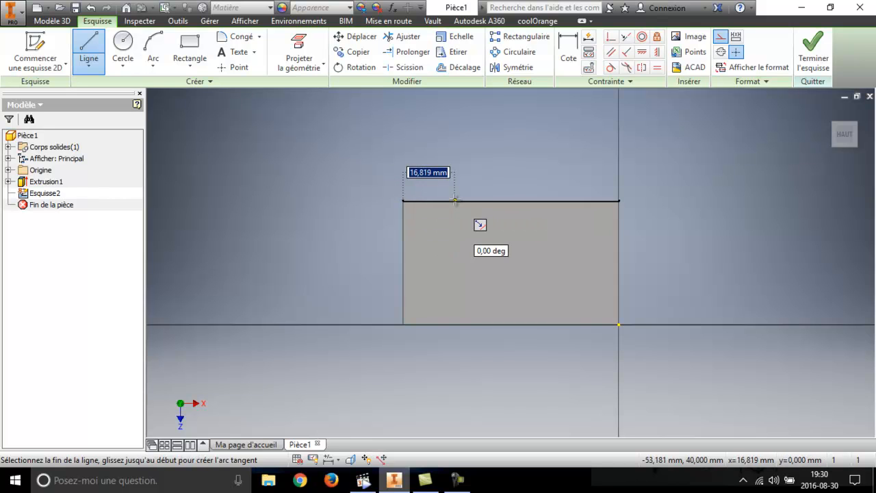
text(15)
key(Return)
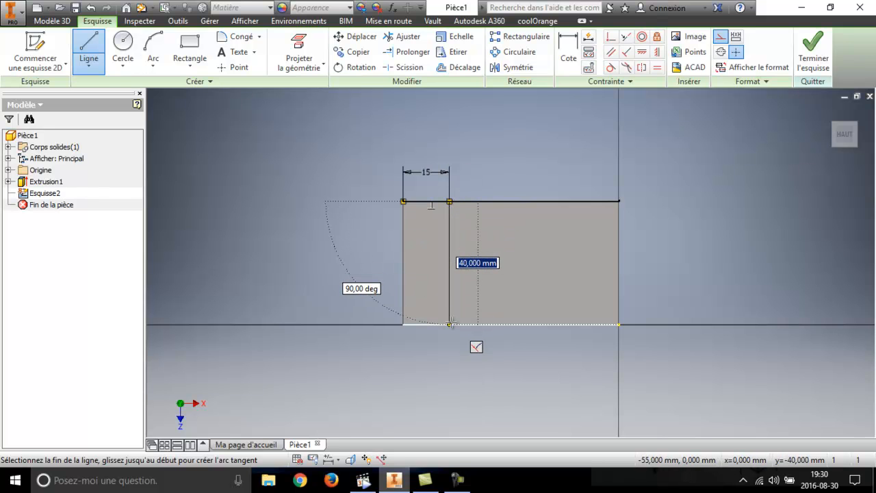
Try to draw a construction line across the face from the 15 mm line's end to the front edge, and undo it
click(449, 324)
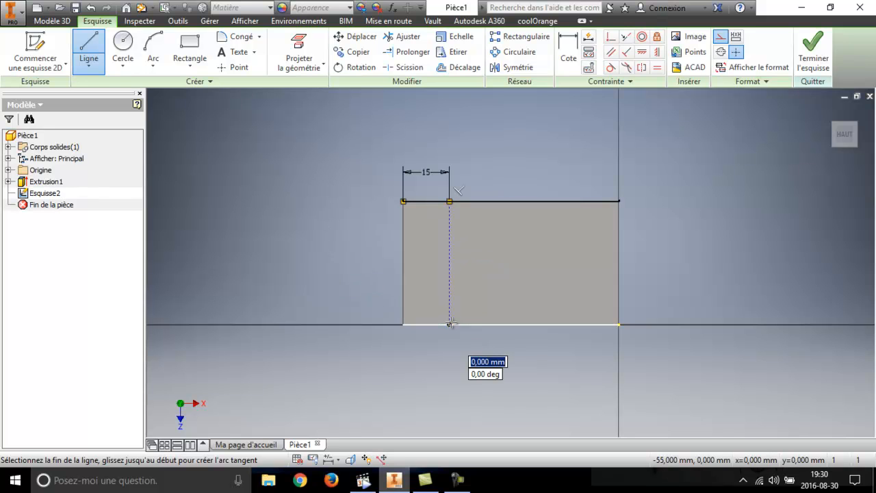
right_click(340, 255)
click(319, 259)
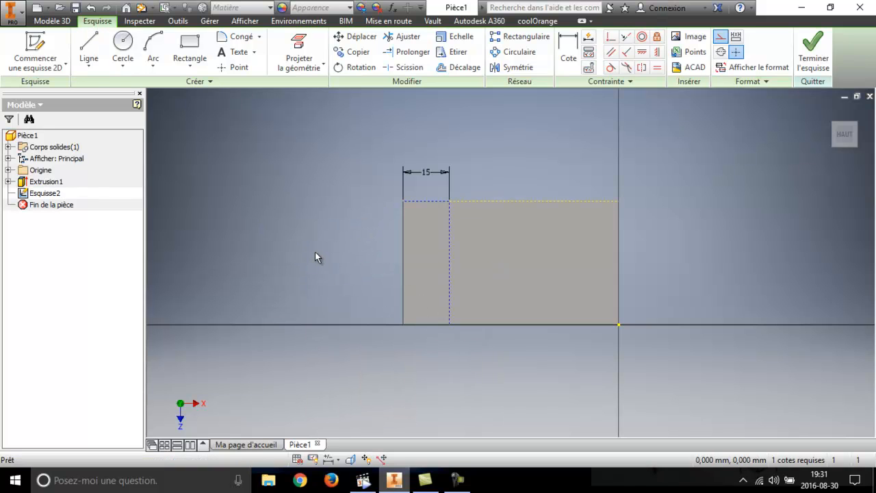
key(ctrl+z)
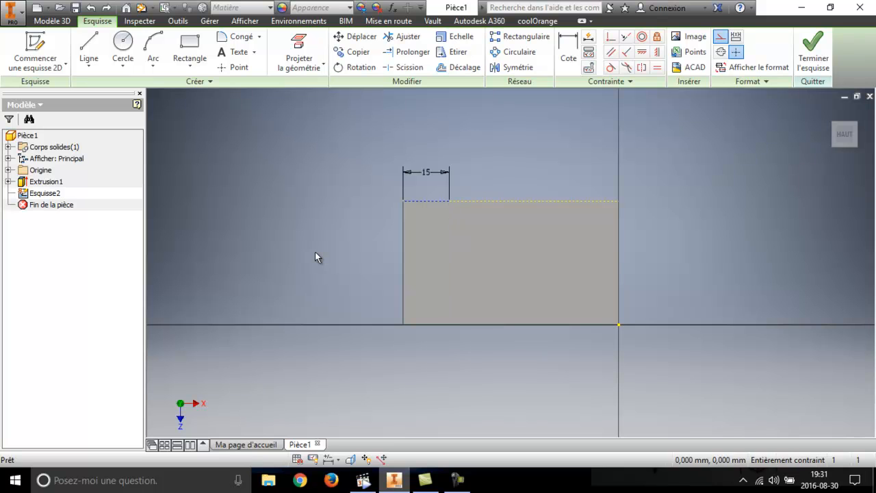
With construction style off, draw a solid line from the end of the 15 mm construction line straight across to the face's front edge
click(89, 48)
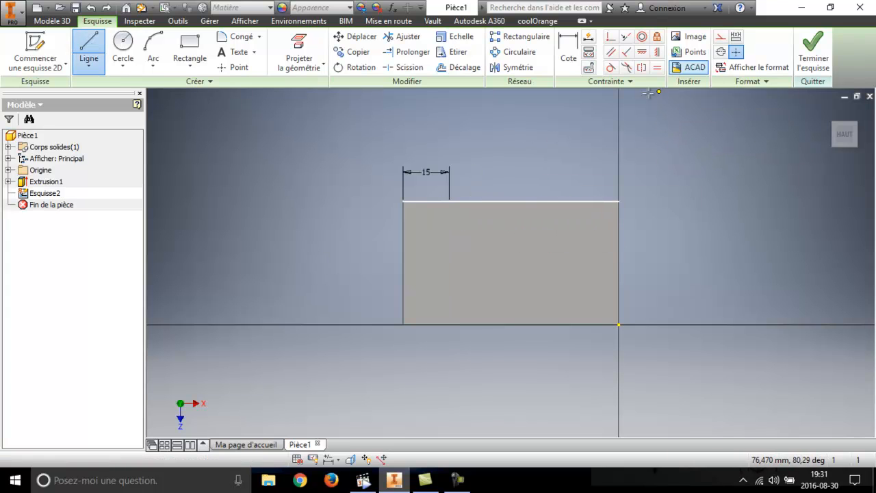
click(449, 200)
click(449, 324)
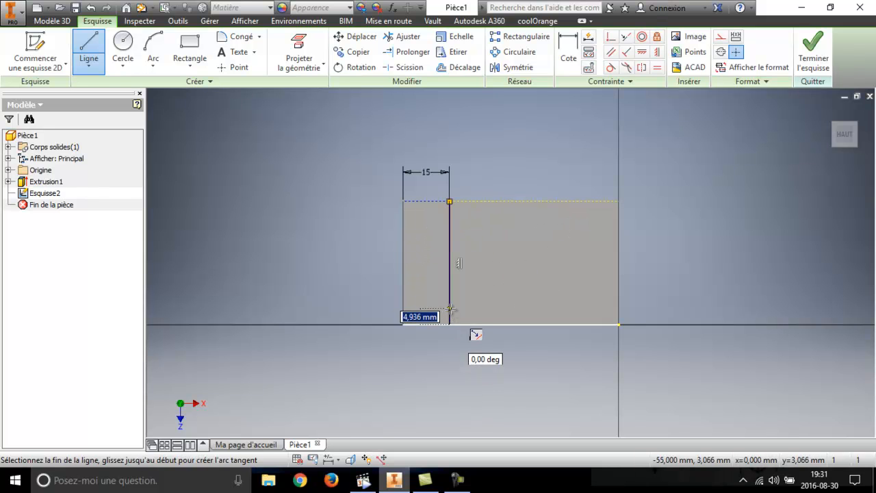
right_click(475, 308)
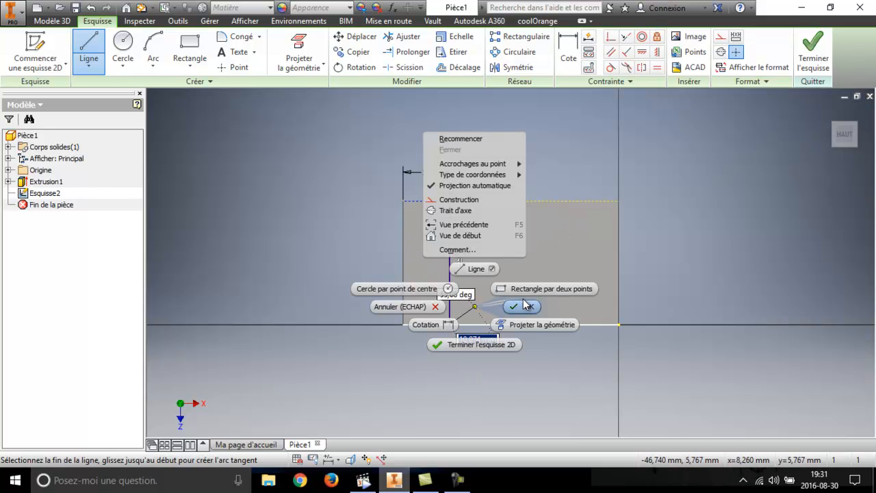
click(519, 307)
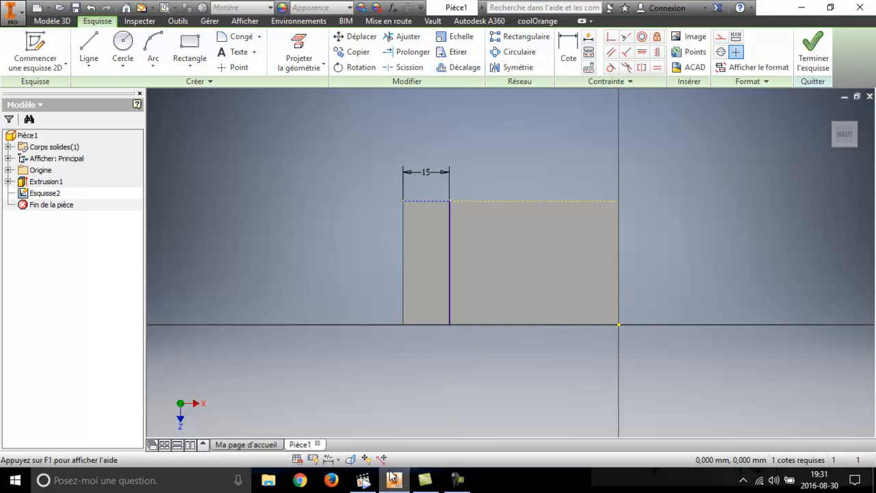
Draw a second line across the top face, parallel to the first and about 12 mm from the right edge
click(363, 480)
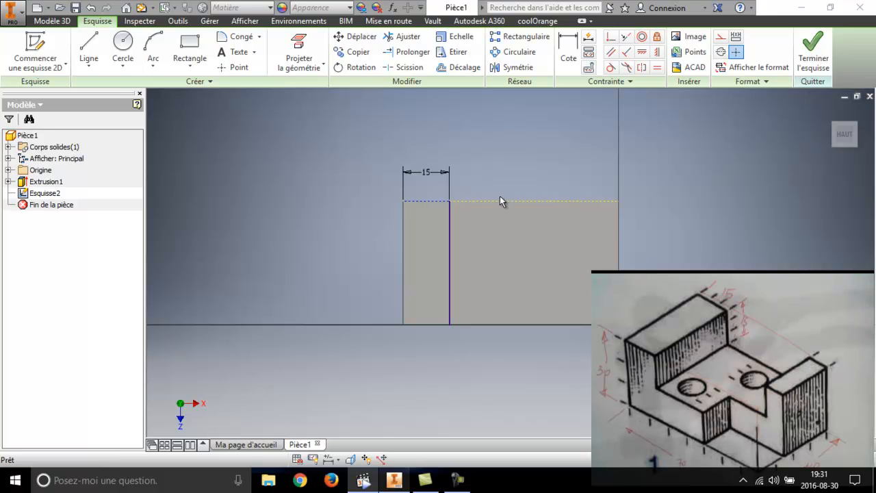
click(88, 58)
click(580, 200)
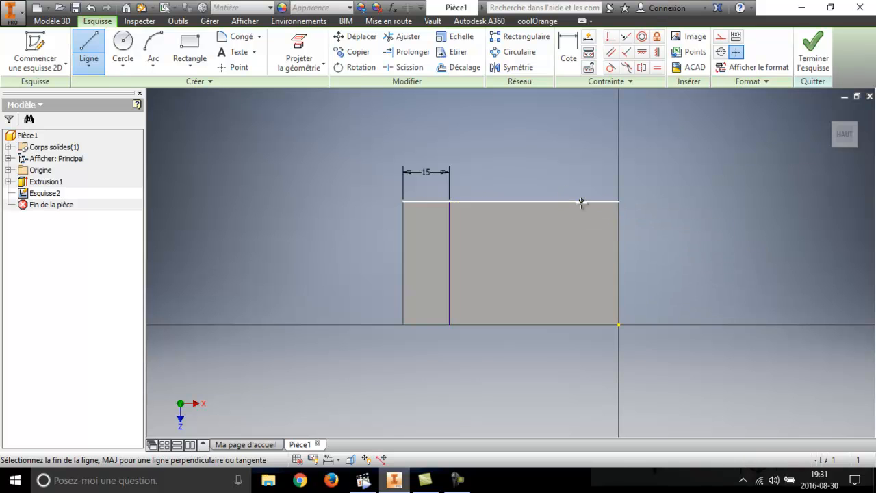
click(580, 324)
Dimension the distance between the second line and the face's right edge at 10 mm
click(576, 40)
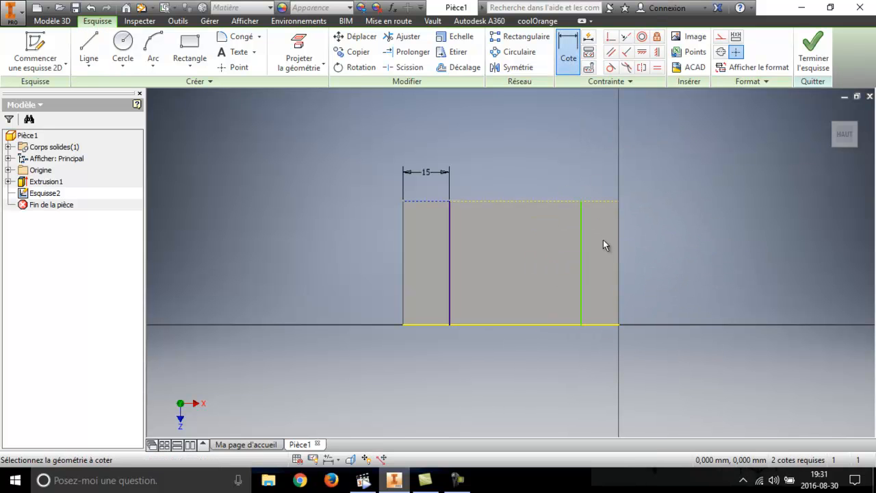
click(581, 261)
click(618, 262)
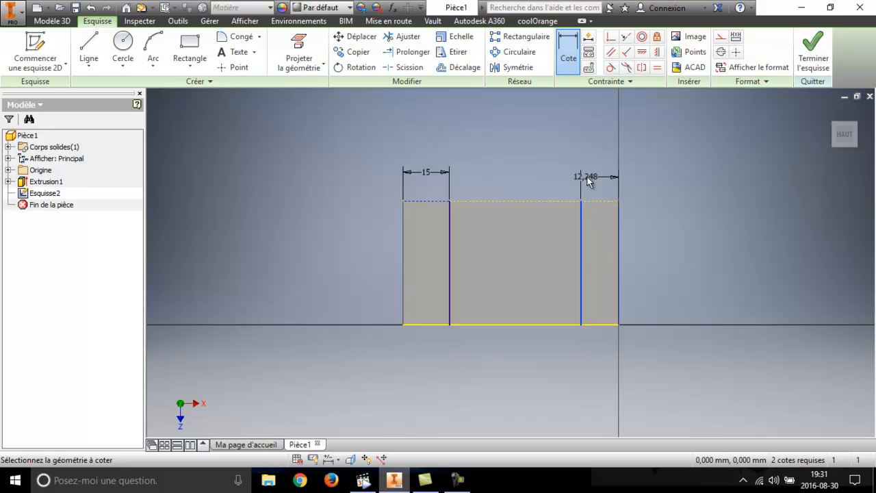
click(658, 177)
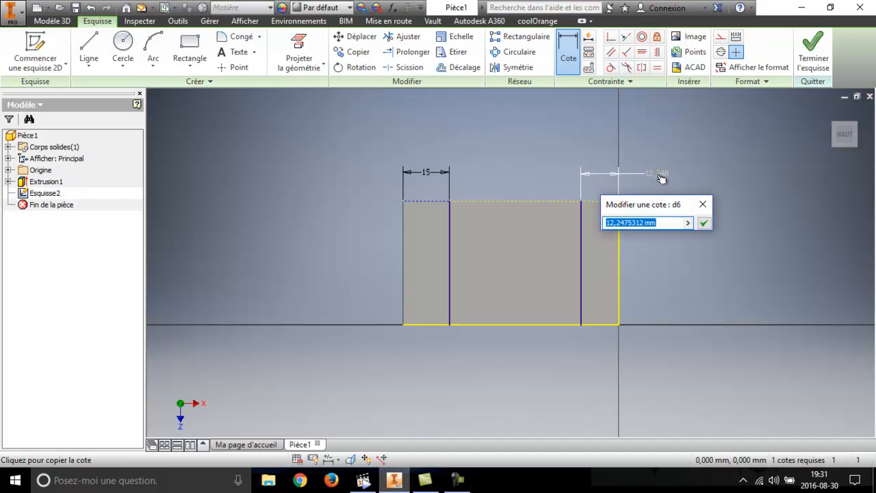
text(10)
key(Return)
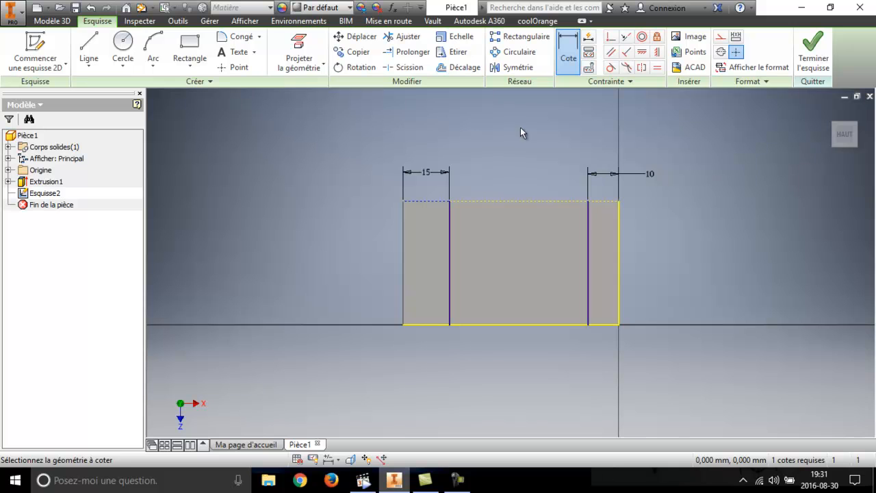
Draw a solid line along the top face's back edge, joining the back ends of the two cross lines
click(88, 48)
click(449, 201)
double_click(588, 201)
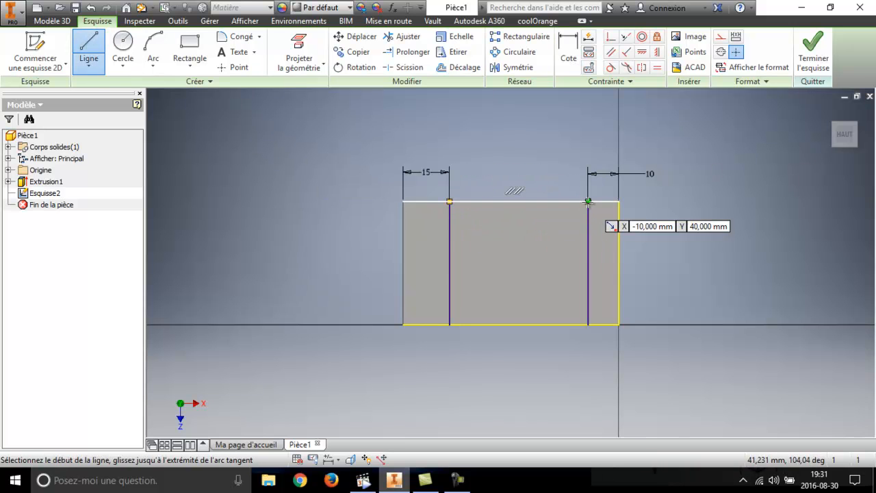
click(451, 324)
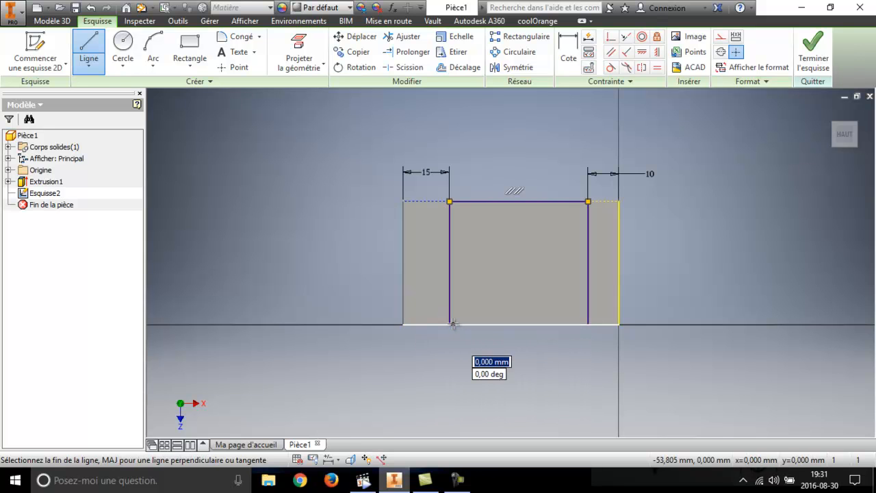
right_click(454, 324)
click(408, 329)
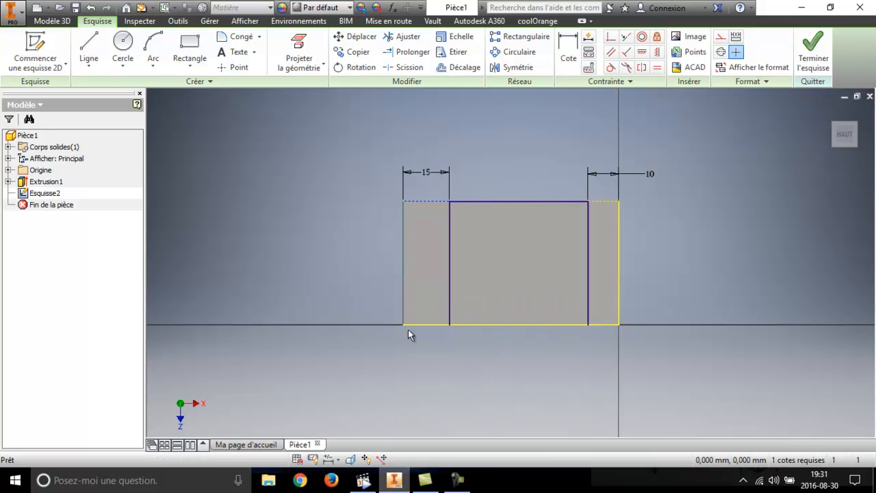
Close the central rectangle with a line along the face's front edge between the two cross lines, and finish the sketch
click(88, 52)
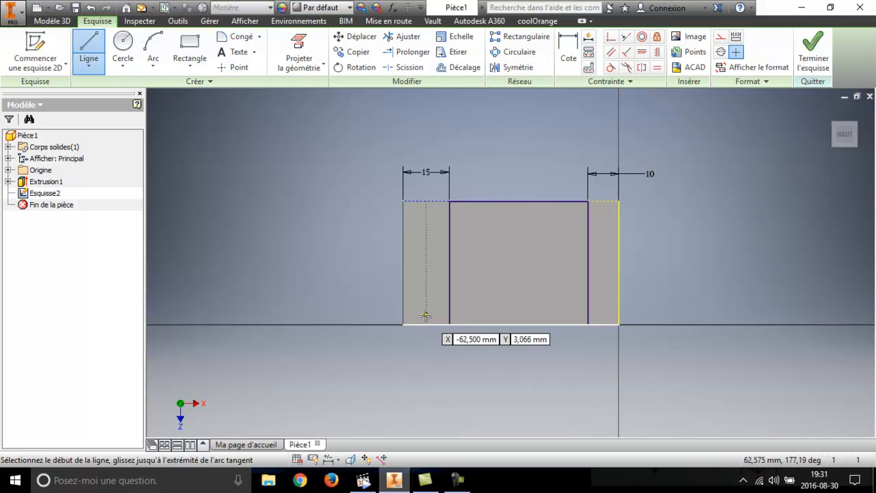
scroll(469, 333, down, 3)
scroll(469, 333, up, 3)
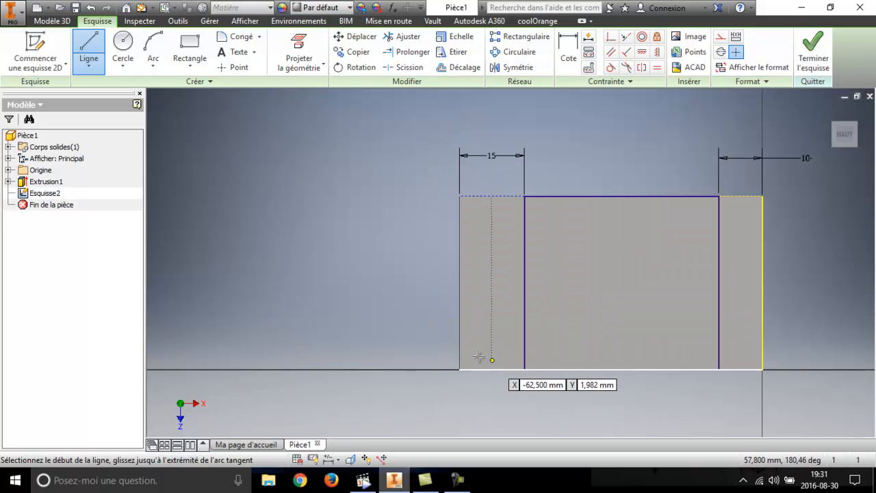
click(524, 370)
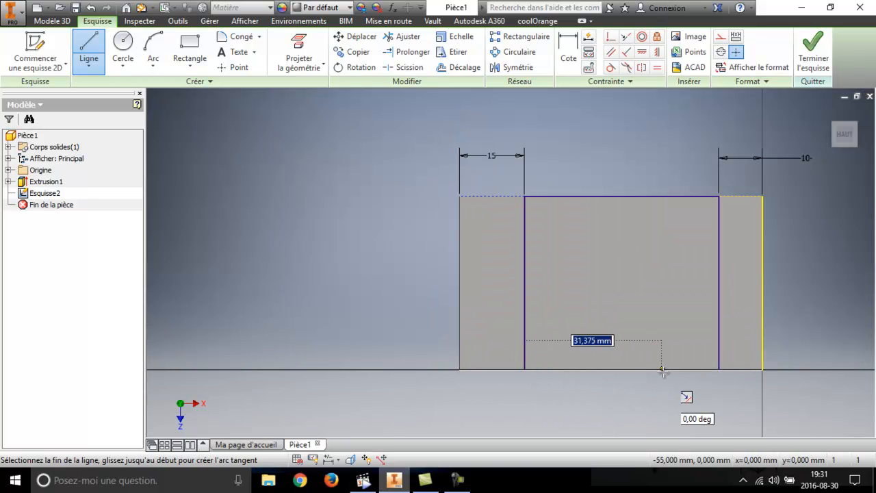
click(719, 370)
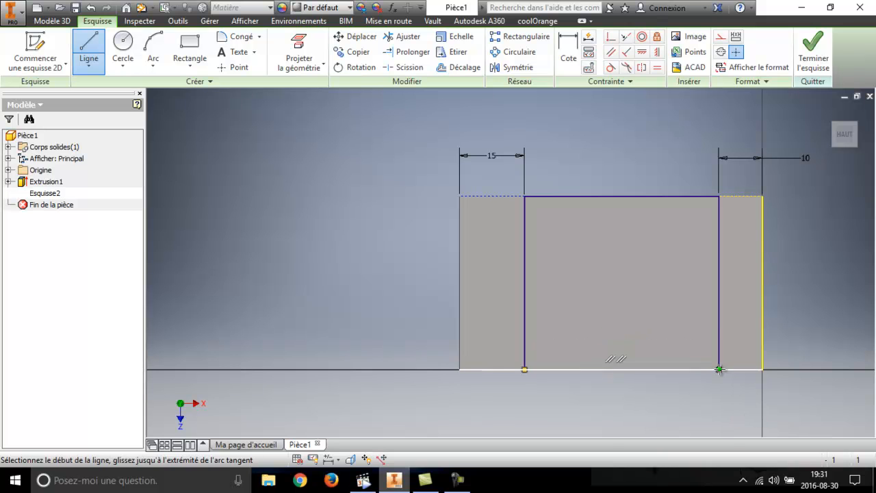
right_click(674, 384)
click(722, 385)
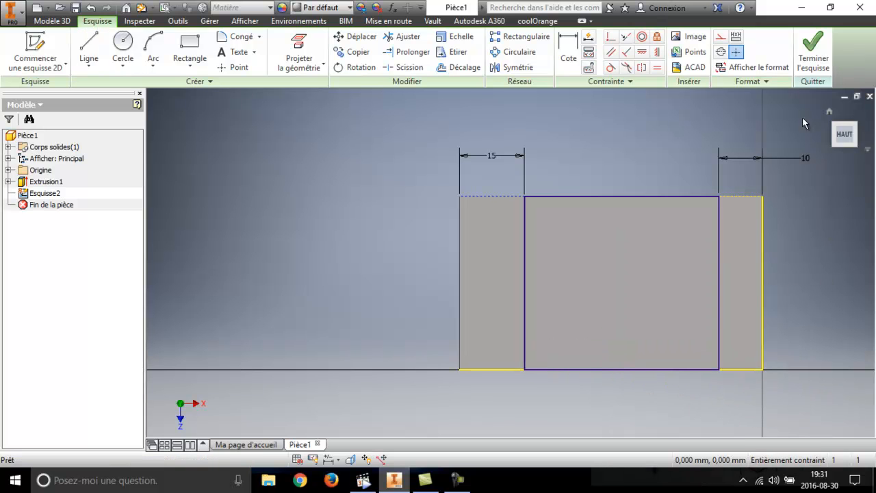
click(813, 58)
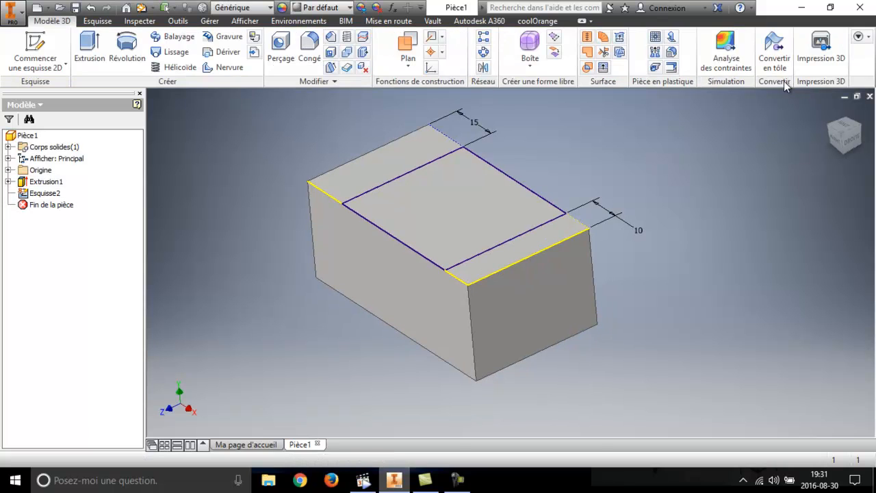
Cut the central rectangle 15 mm down into the block with Extrude
click(364, 481)
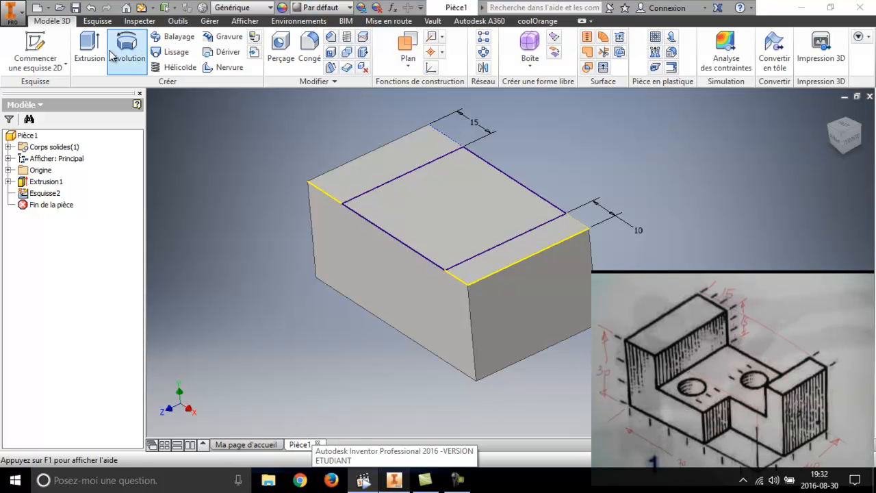
click(88, 46)
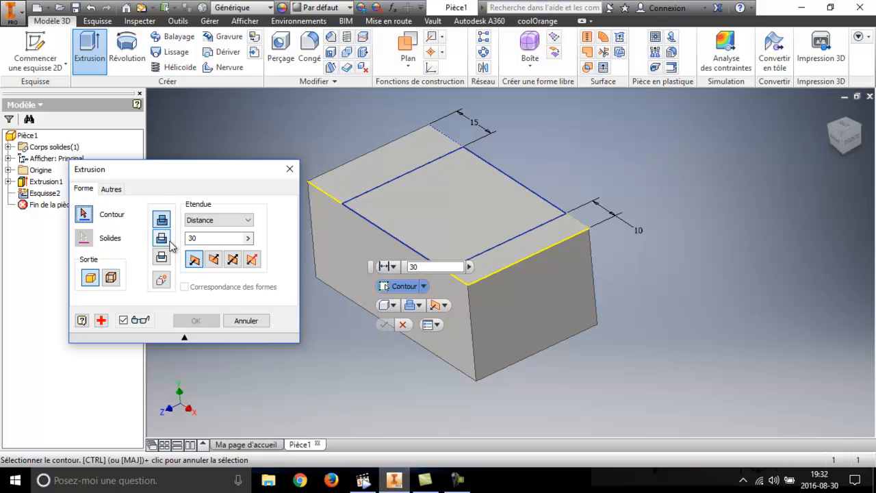
click(169, 242)
click(421, 267)
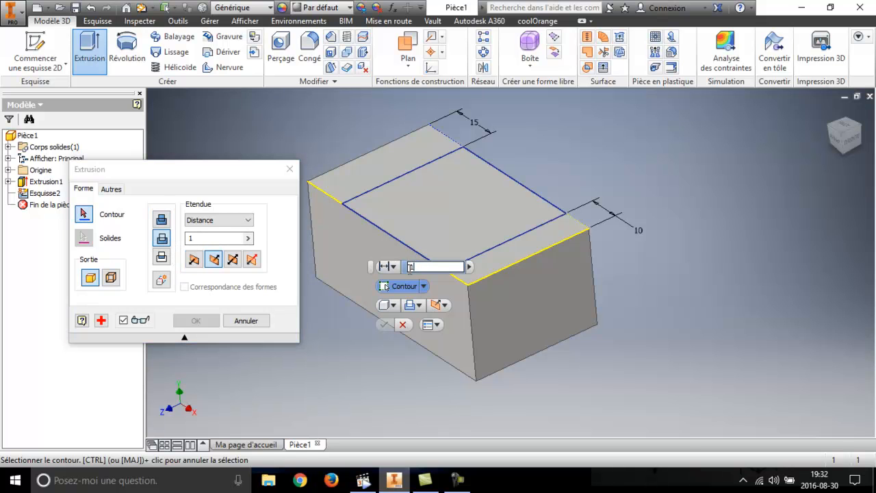
click(438, 305)
click(443, 335)
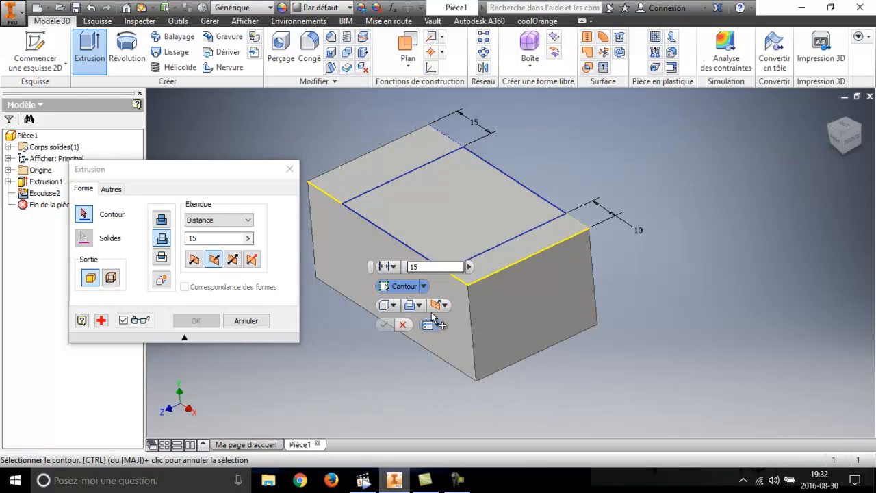
click(438, 305)
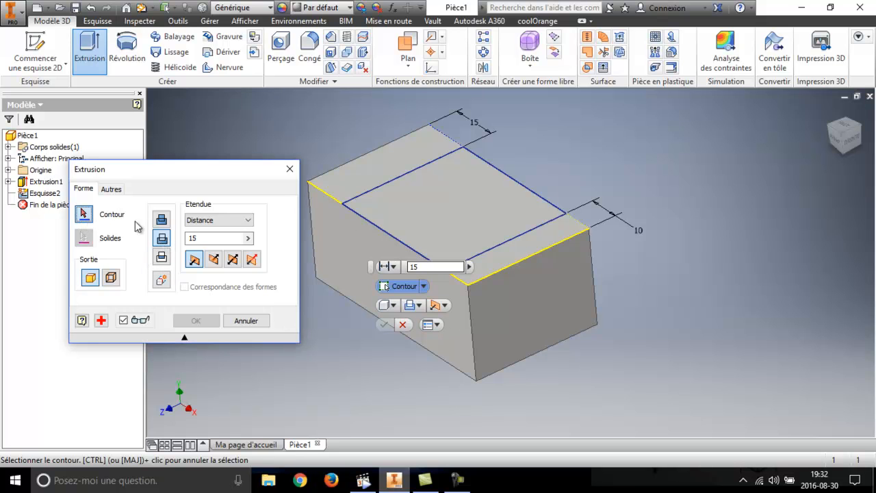
click(388, 222)
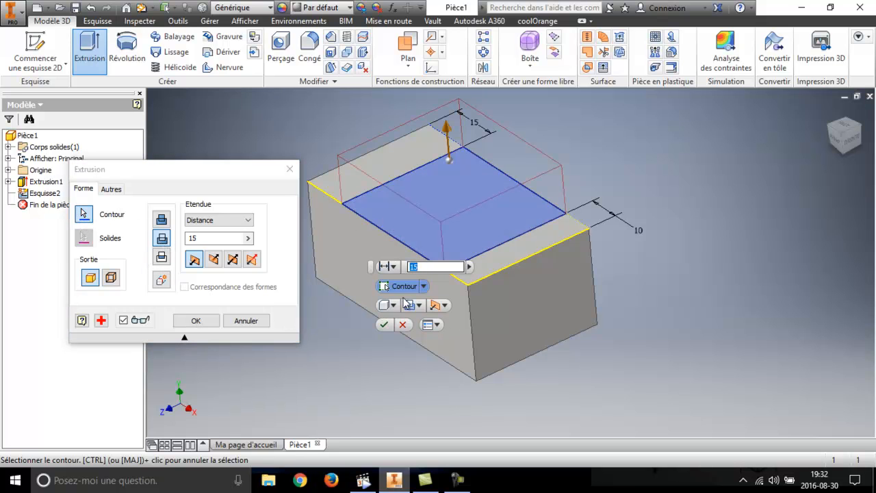
click(441, 306)
click(468, 336)
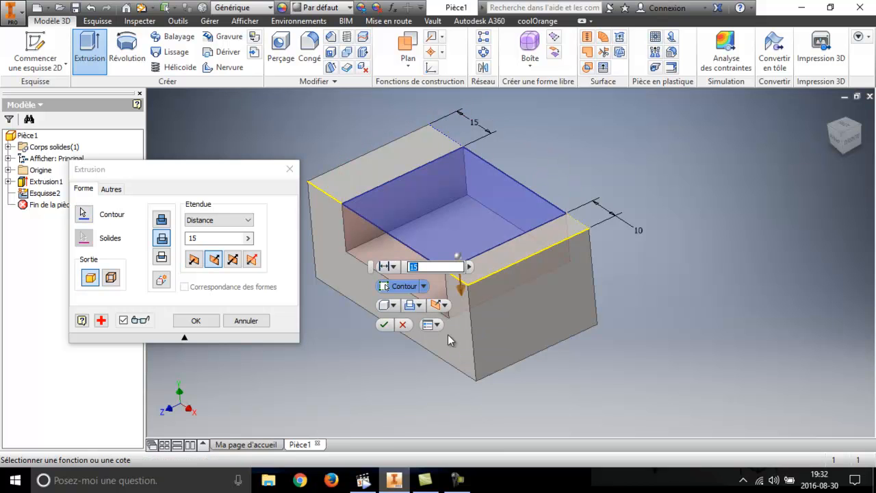
click(384, 325)
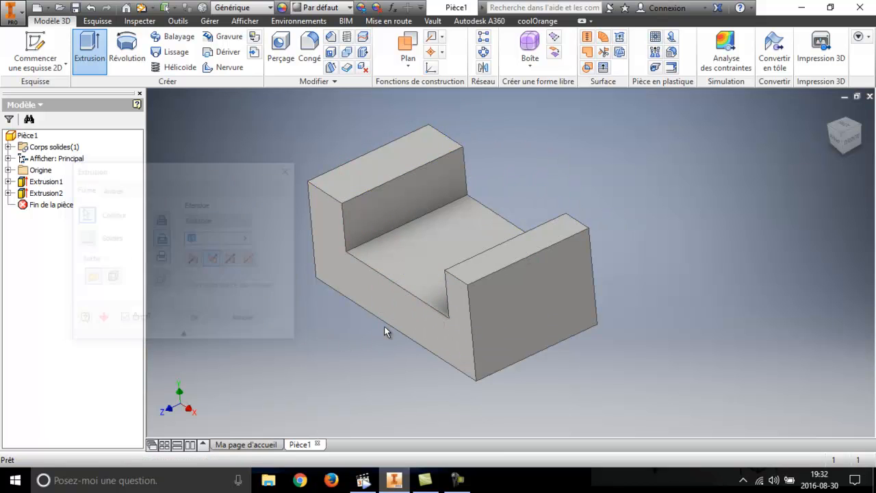
Start a 2D sketch on the top face of the 10 mm wall and rotate the view so the part's length runs horizontally
click(364, 481)
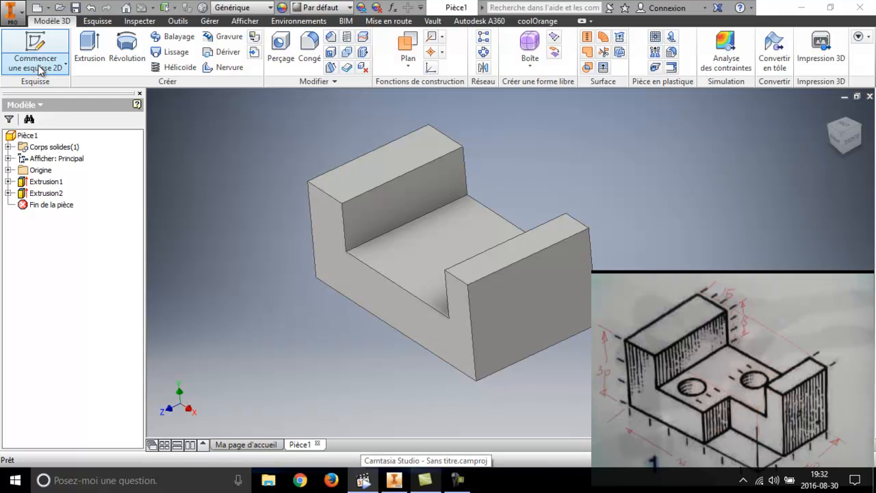
click(38, 53)
click(37, 52)
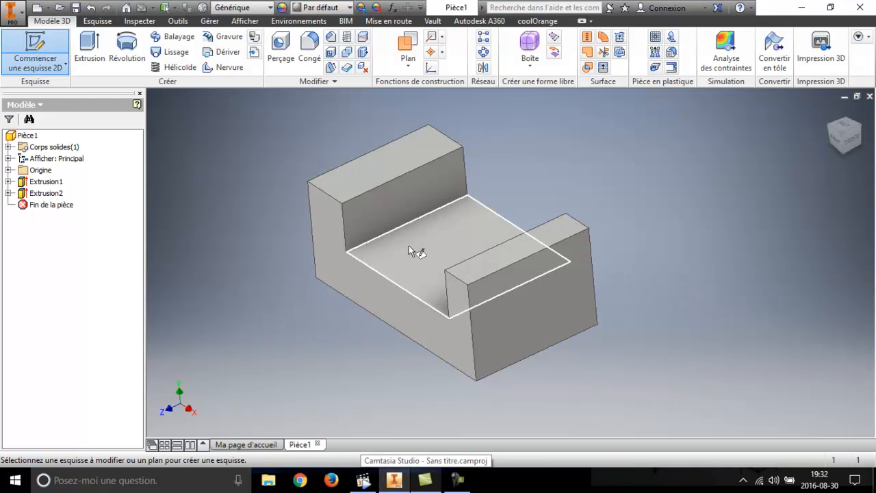
click(469, 270)
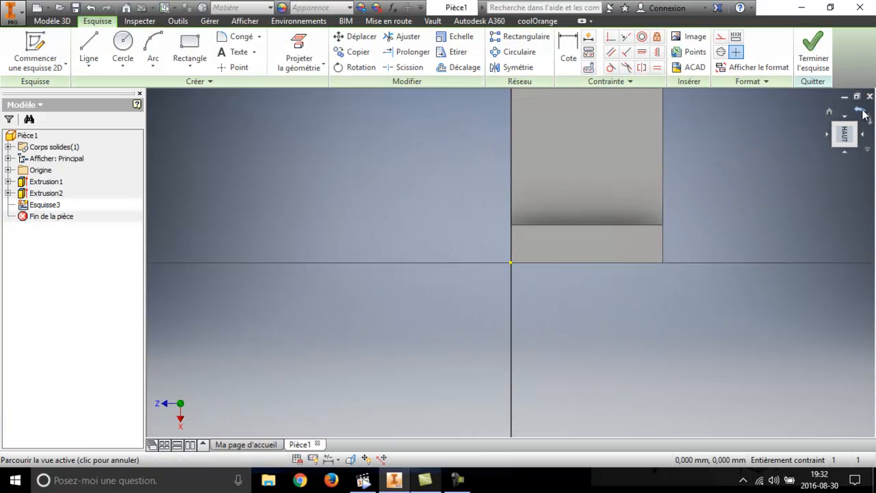
click(864, 116)
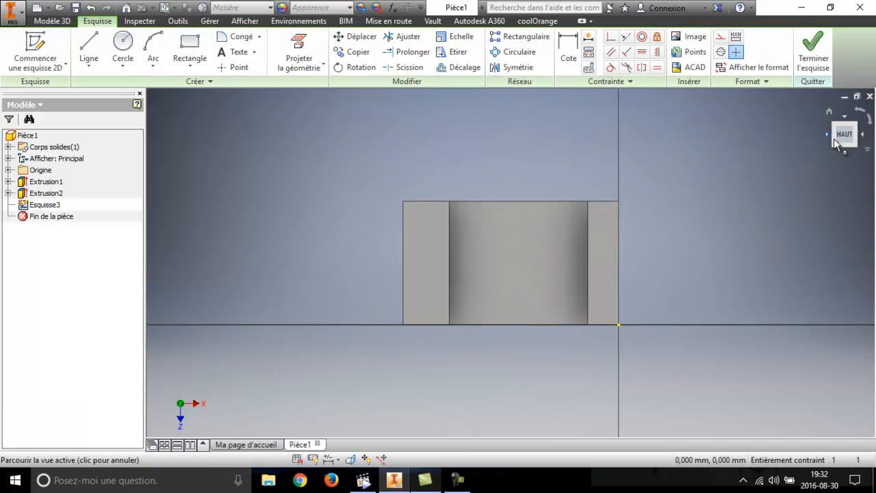
Examine the reference drawing for the dimensions of the corner notch
click(363, 480)
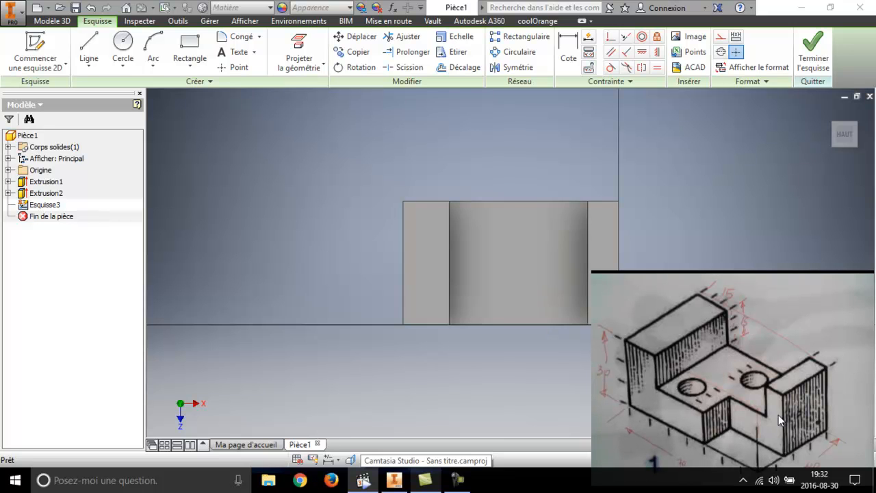
scroll(682, 261, down, 4)
scroll(690, 382, down, 1)
scroll(573, 287, up, 3)
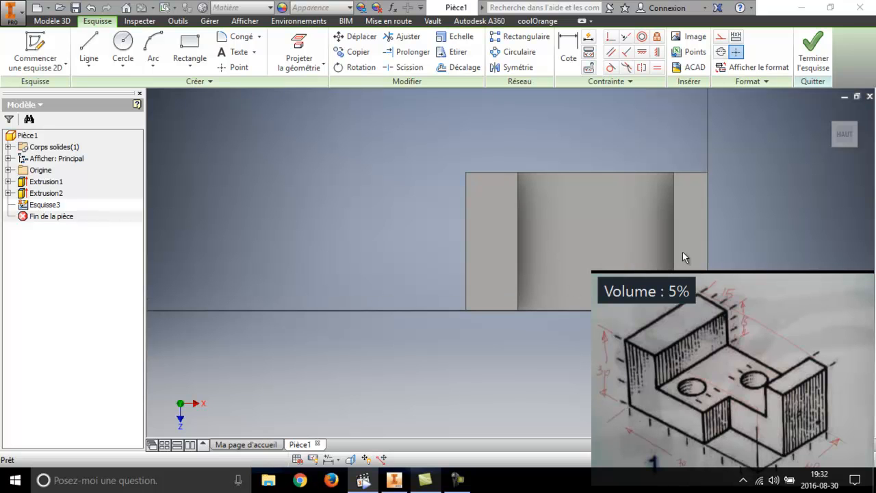
scroll(646, 223, down, 2)
middle_drag(645, 223, 435, 223)
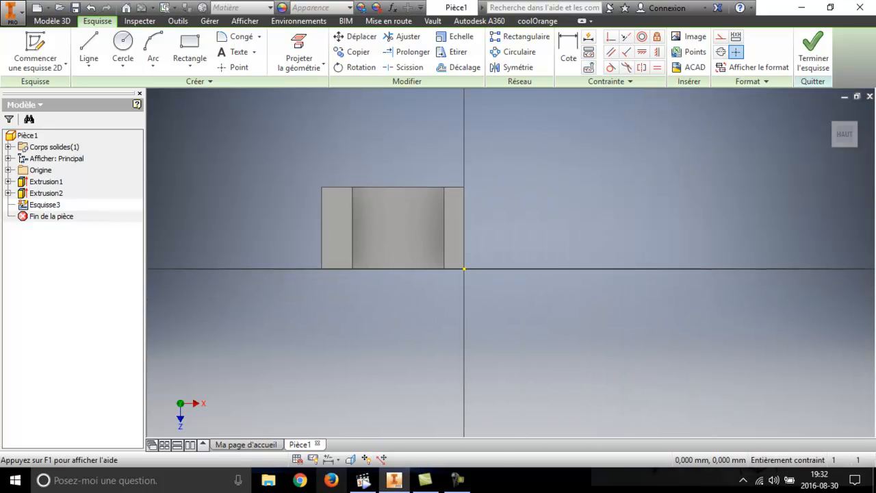
click(365, 482)
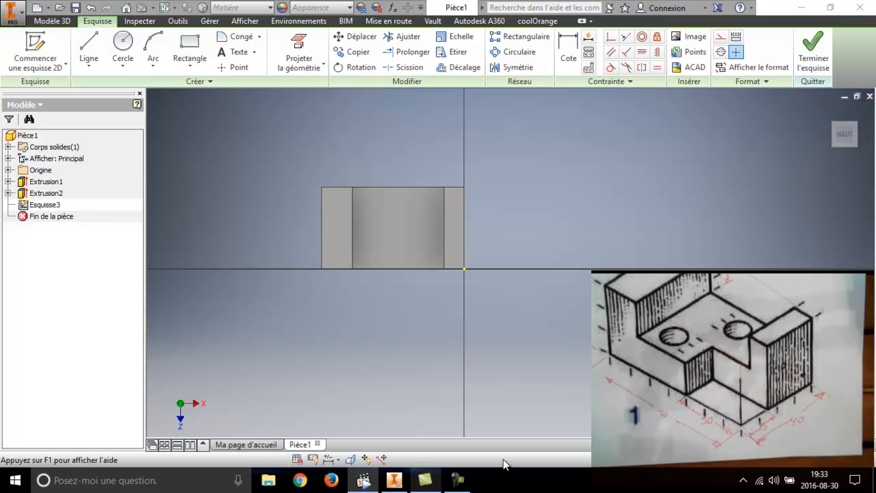
Draw a 30 by 15 mm rectangle from the sketch origin inward over the part's front corner, and finish the sketch
click(190, 44)
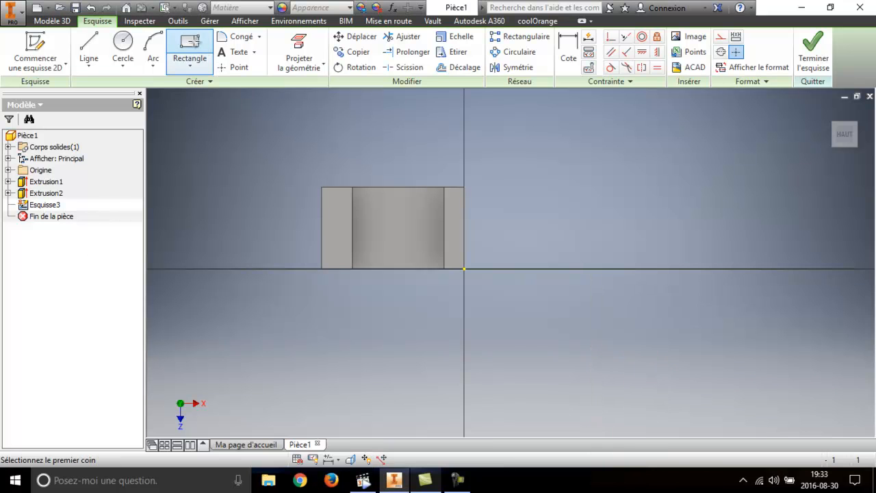
click(464, 268)
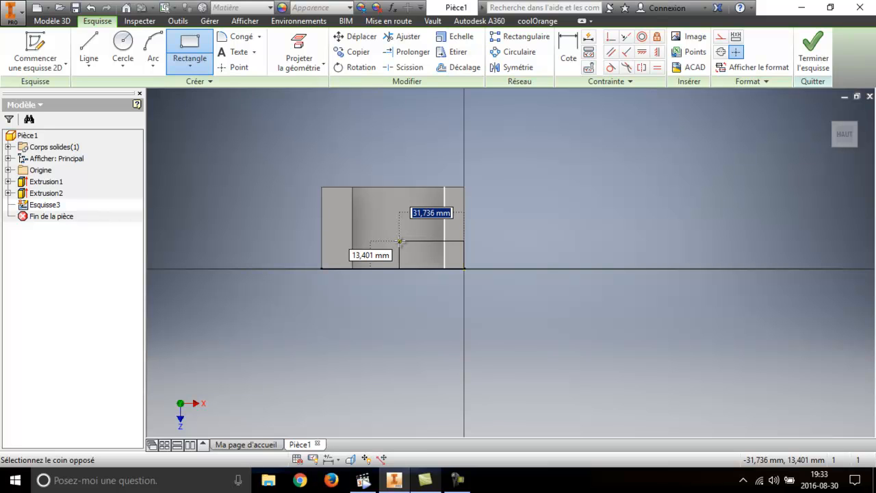
text(3)
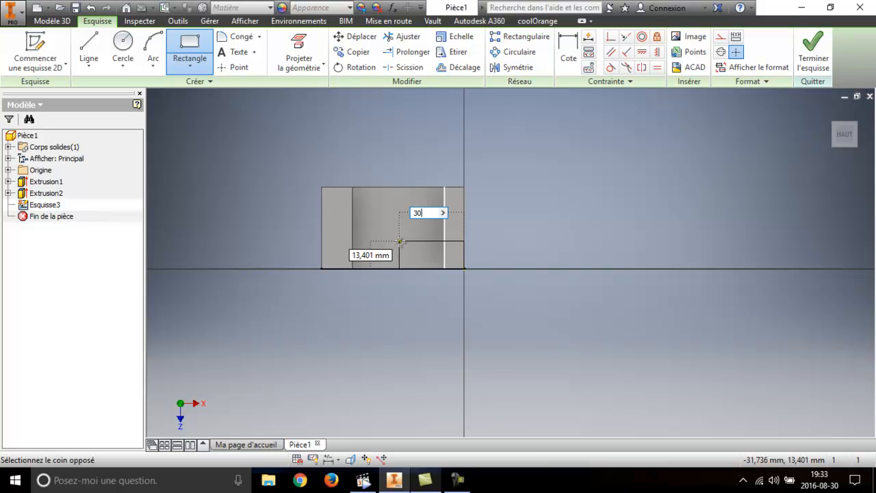
text(0)
key(Tab)
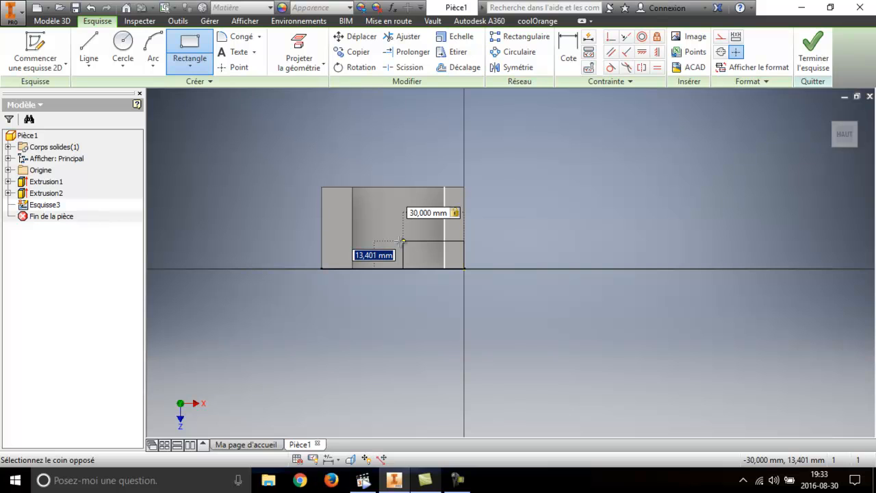
key(BackSpace)
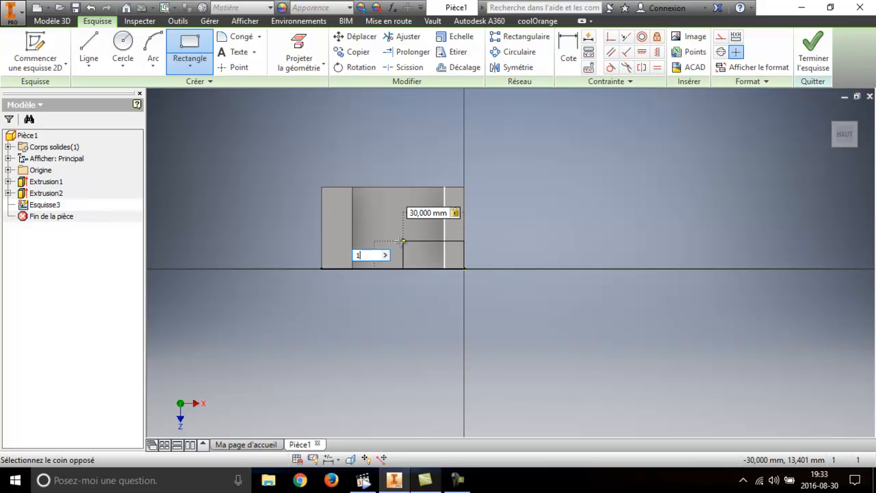
key(Tab)
key(Return)
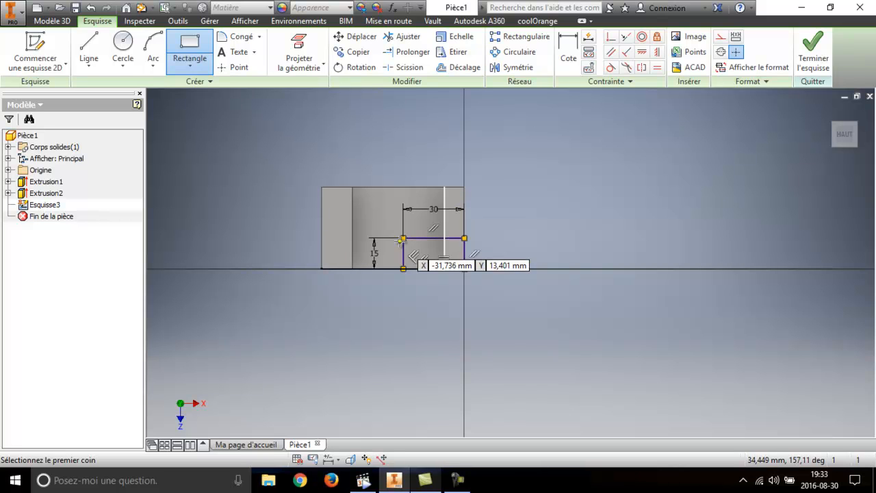
click(813, 50)
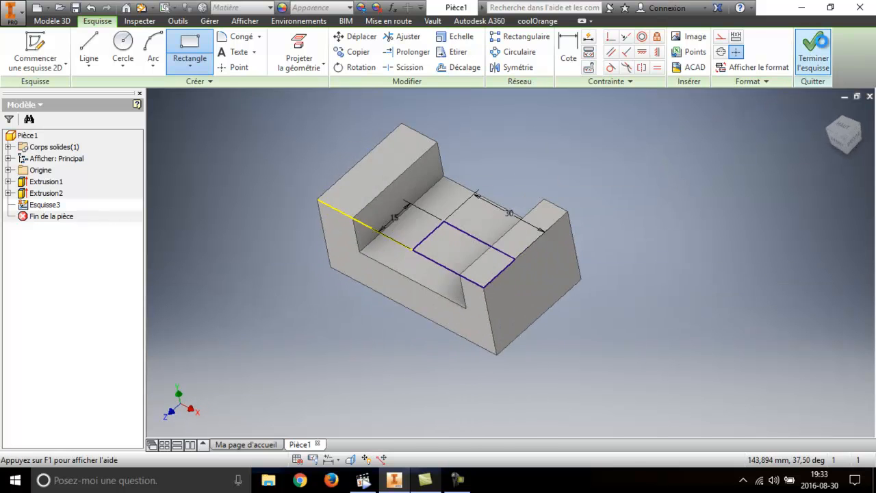
Cut the 30 by 15 mm corner rectangle through the whole part with Extrude, using the Tout extent
click(89, 49)
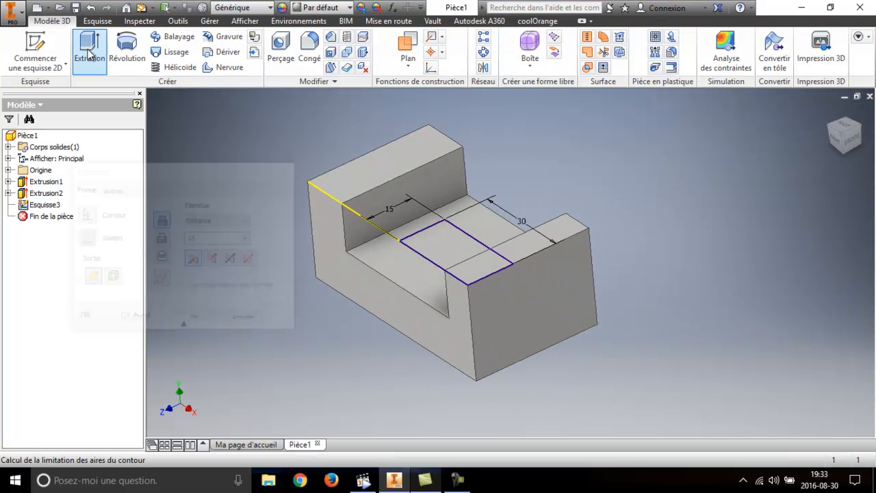
click(161, 238)
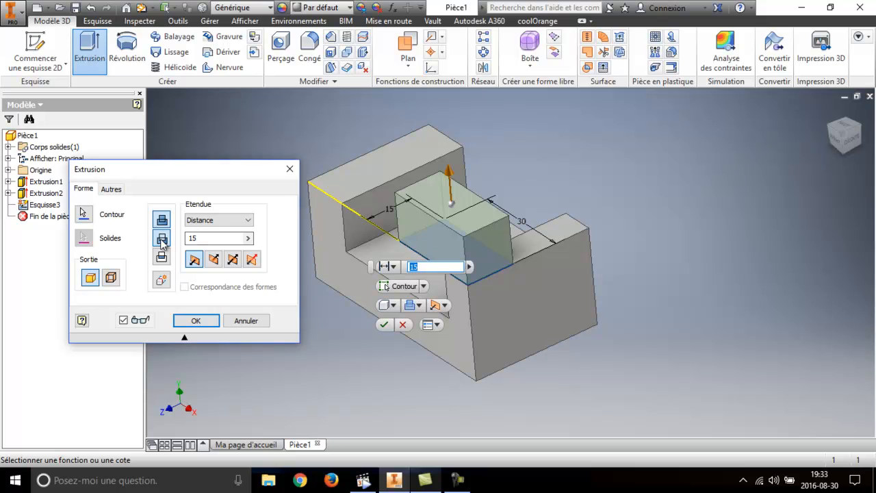
click(244, 222)
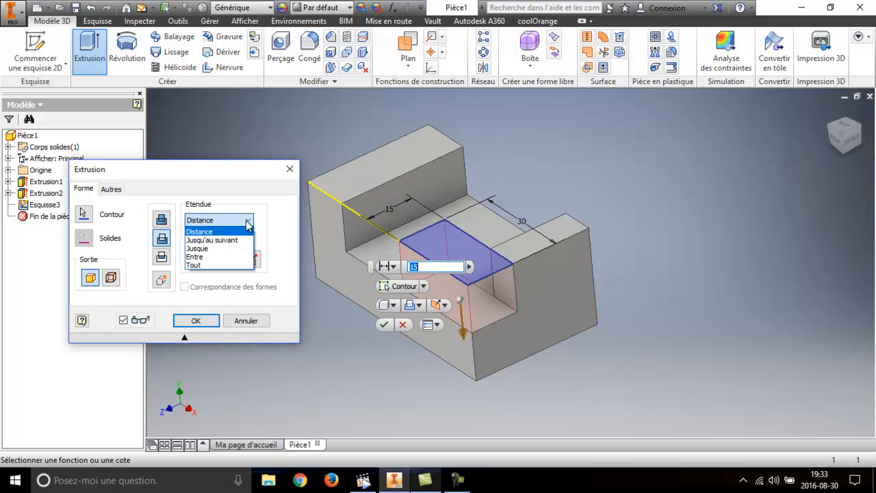
click(195, 265)
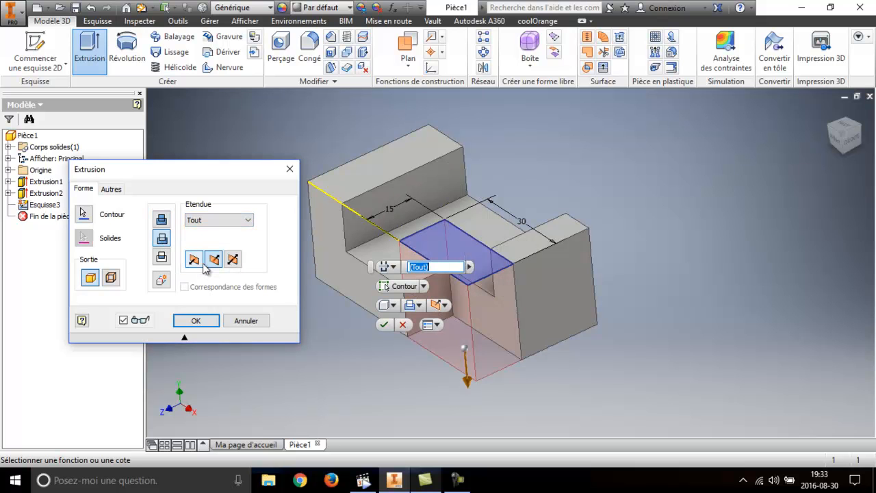
click(383, 325)
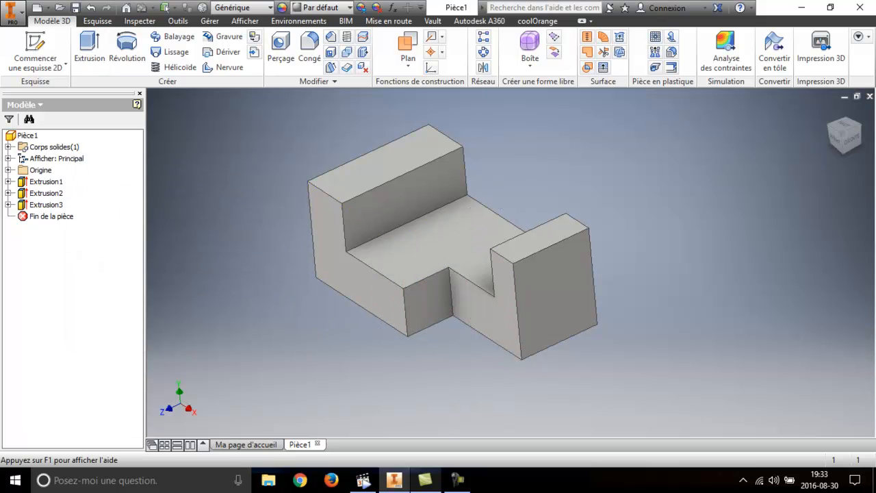
Start a 2D sketch on the channel floor and rotate the view so the part's length runs horizontally
click(366, 483)
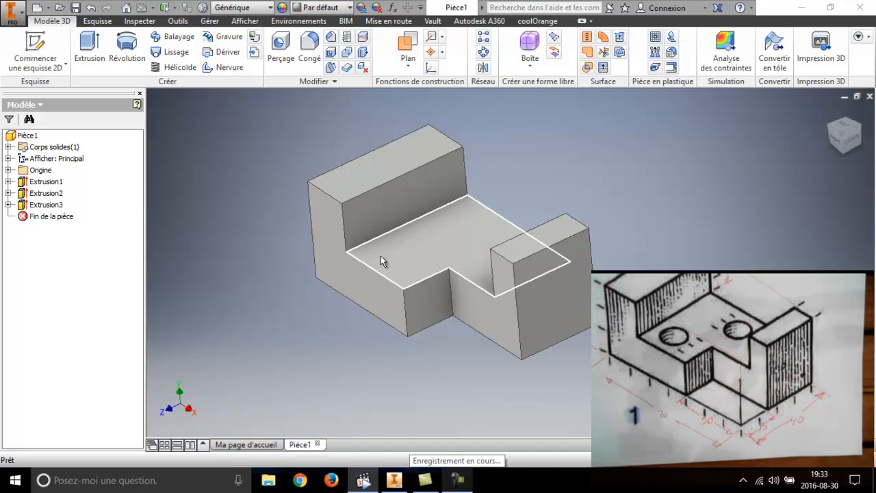
mouse_move(380, 257)
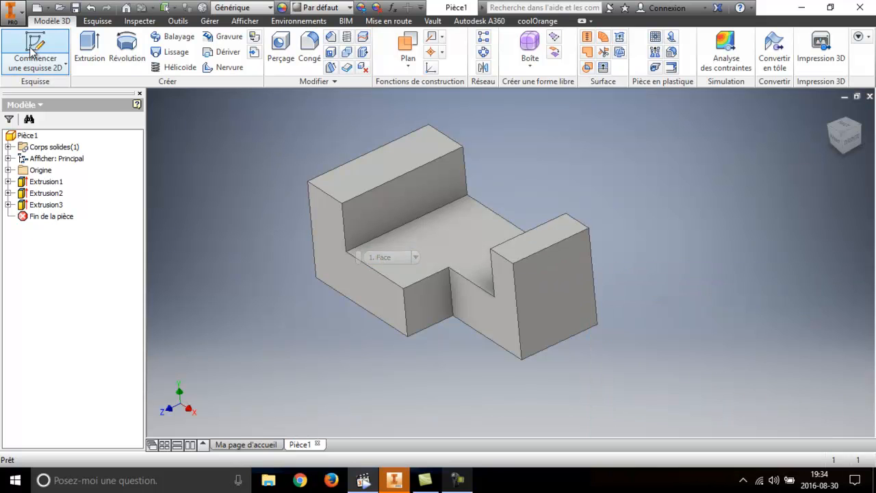
click(416, 270)
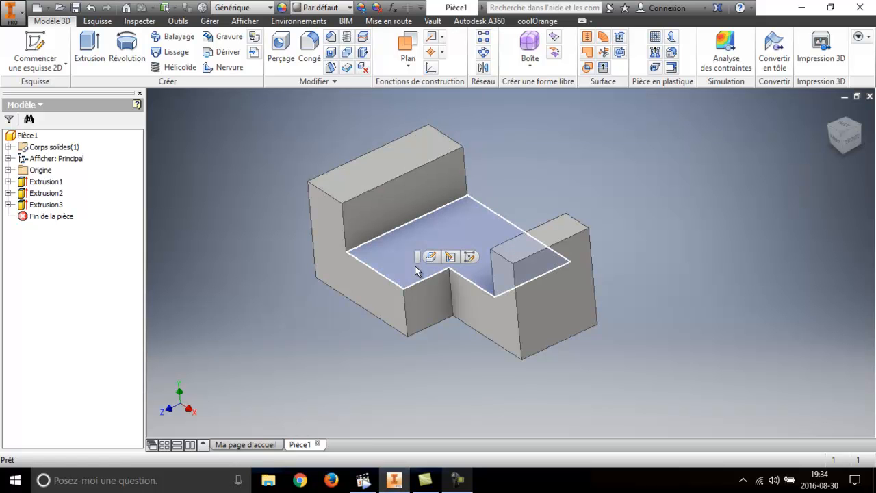
key(s)
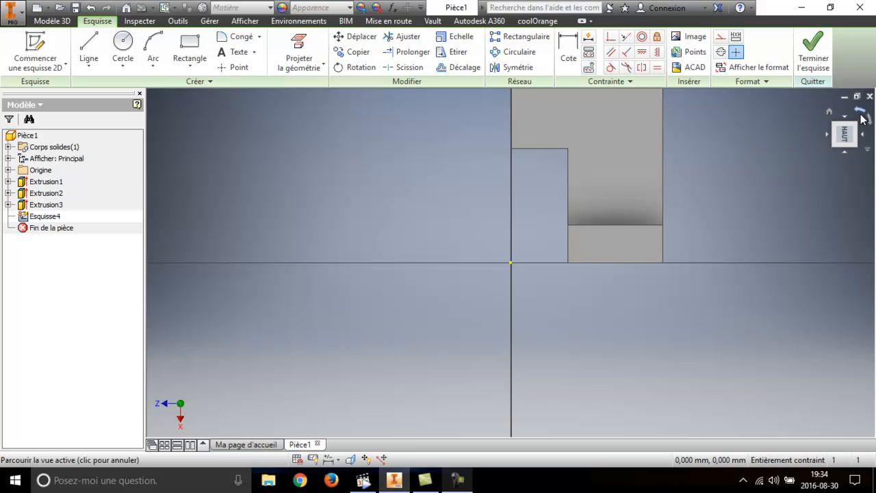
click(862, 115)
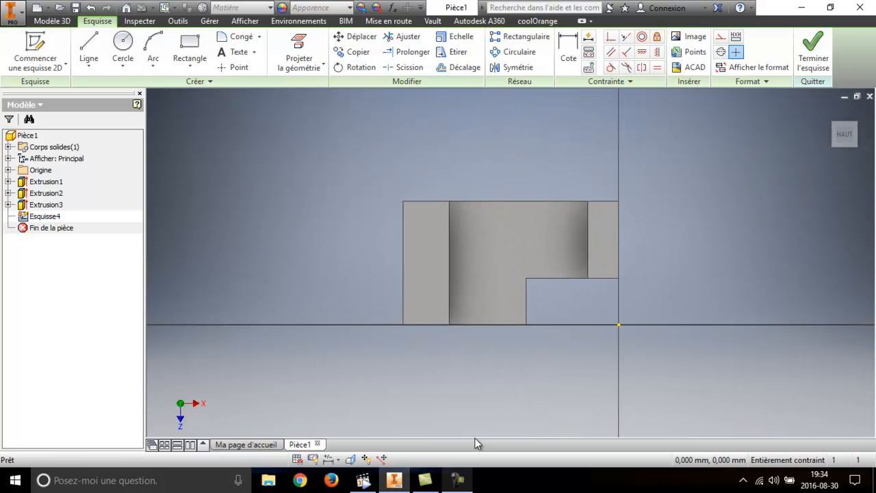
Draw construction lines from the wider wall's outer front corner: 20 mm along the front edge, and 10 mm perpendicular into the part
click(721, 36)
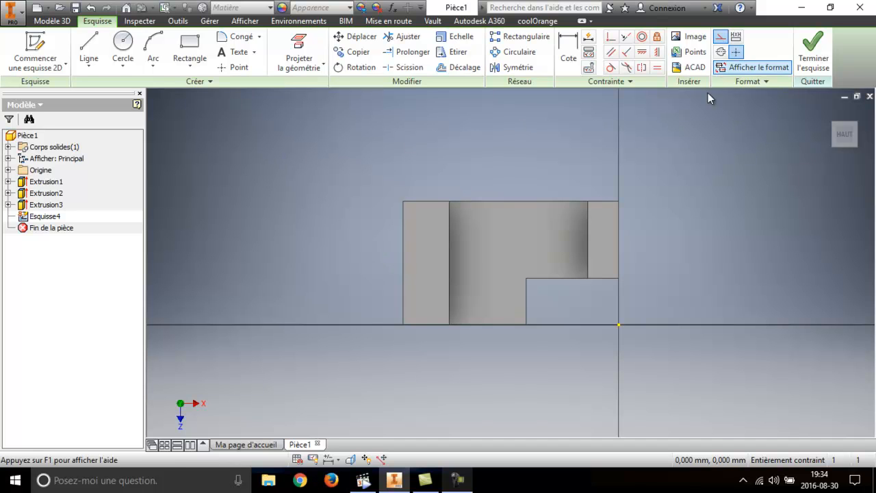
click(88, 47)
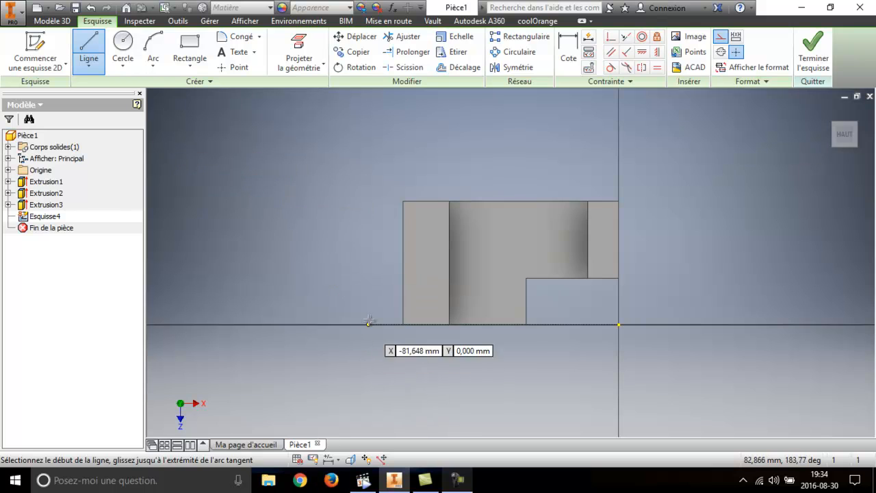
click(404, 324)
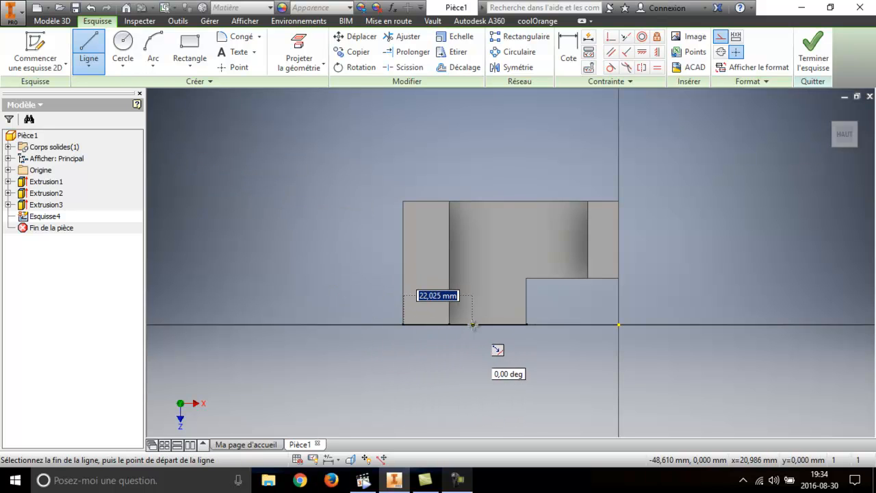
text(20)
key(Return)
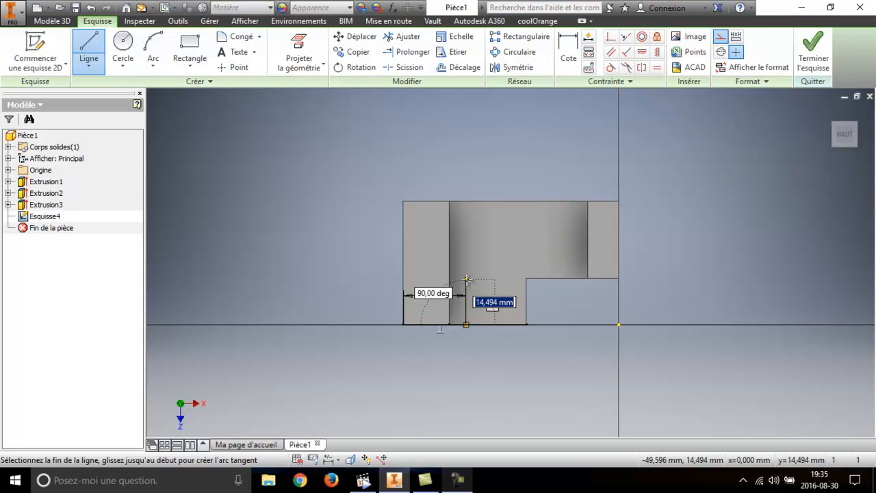
text(1)
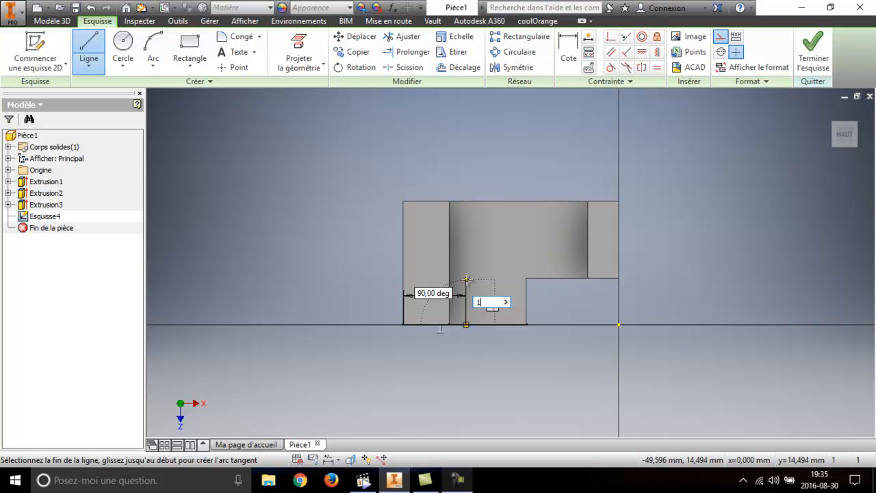
text(0)
key(Return)
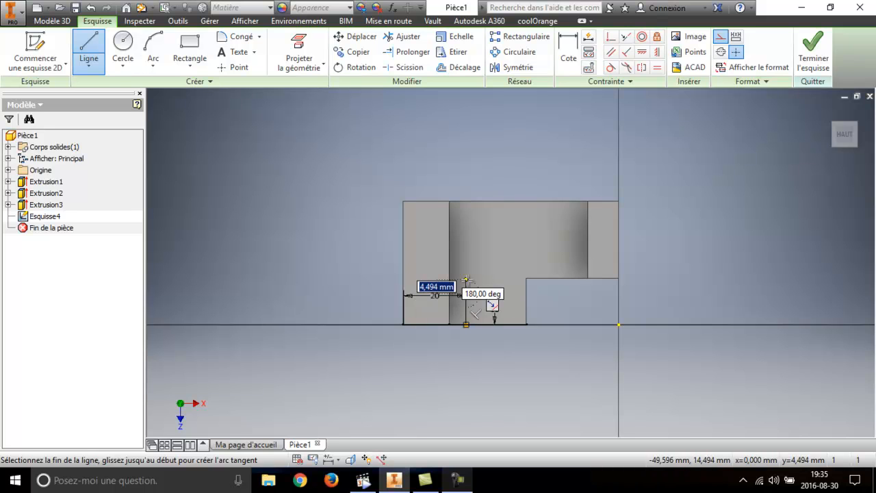
right_click(493, 277)
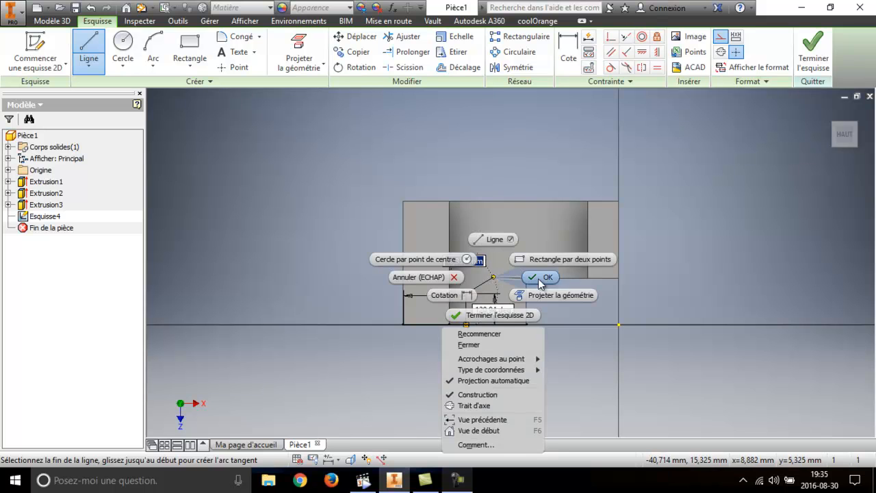
click(524, 278)
Check the hole's centre position in the reference drawing against the sketched construction lines
click(365, 483)
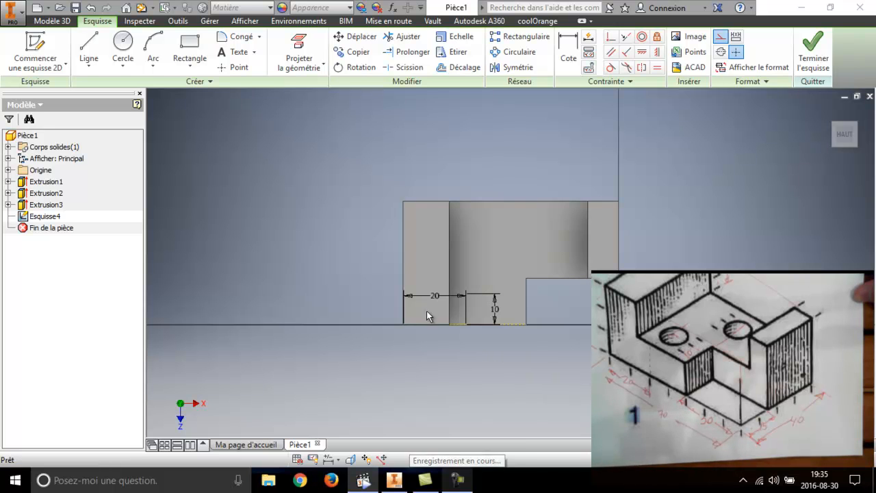
scroll(425, 321, up, 3)
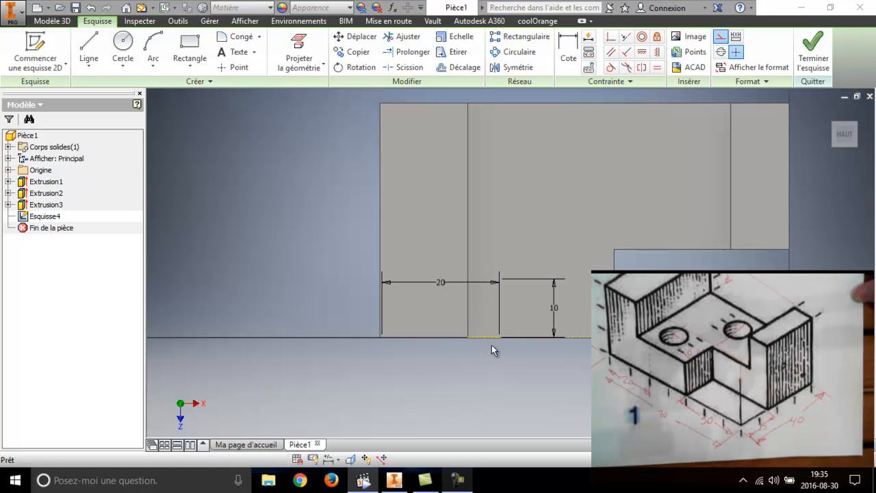
scroll(487, 349, up, 3)
scroll(487, 352, down, 2)
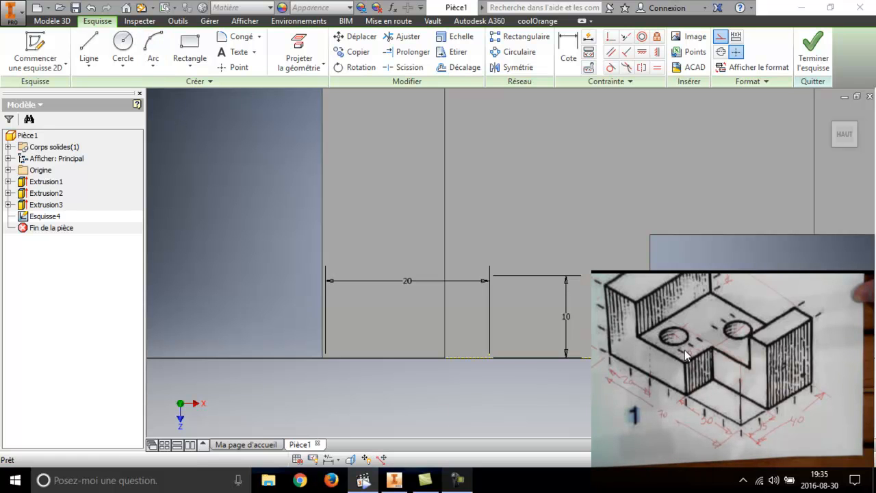
click(123, 42)
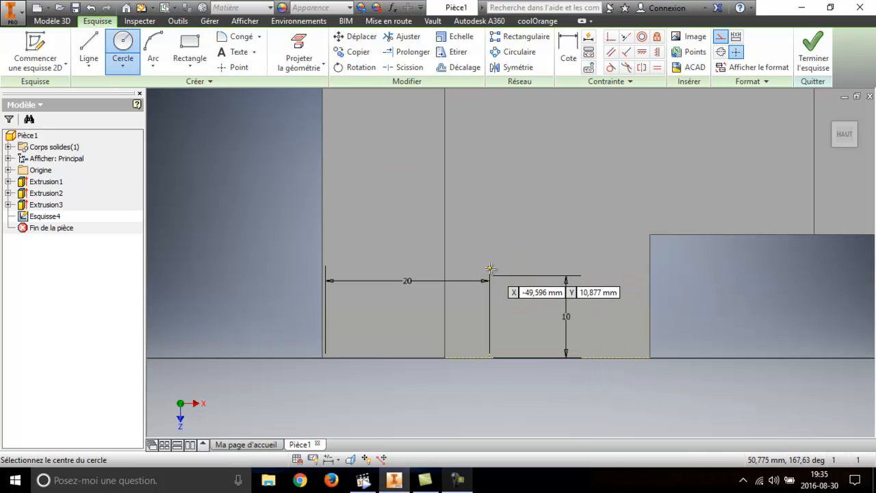
scroll(490, 268, up, 5)
scroll(444, 317, down, 3)
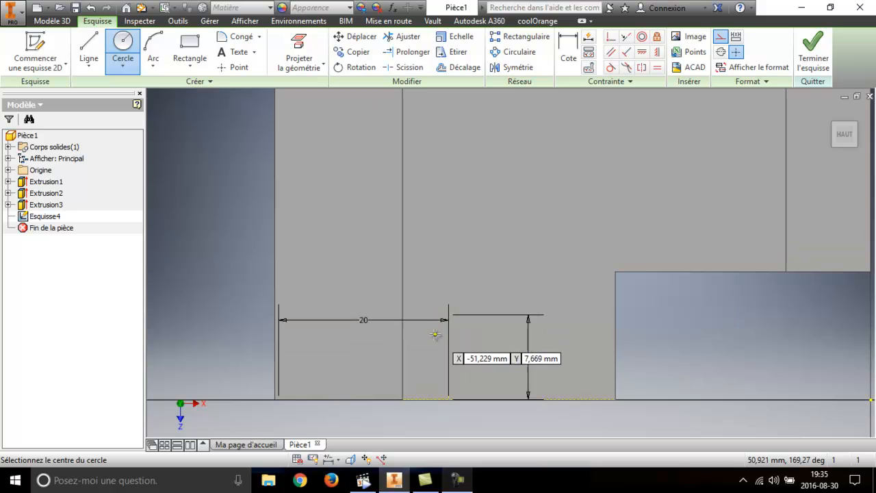
scroll(442, 409, up, 3)
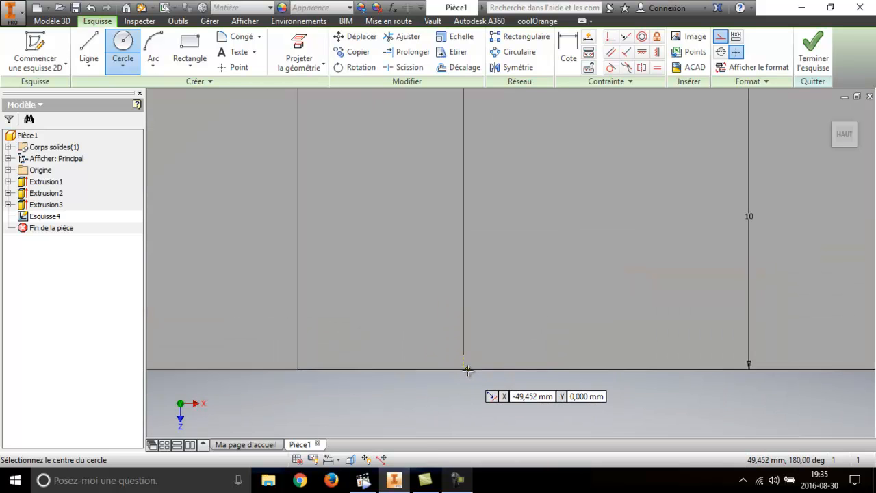
scroll(458, 352, down, 3)
scroll(461, 351, up, 1)
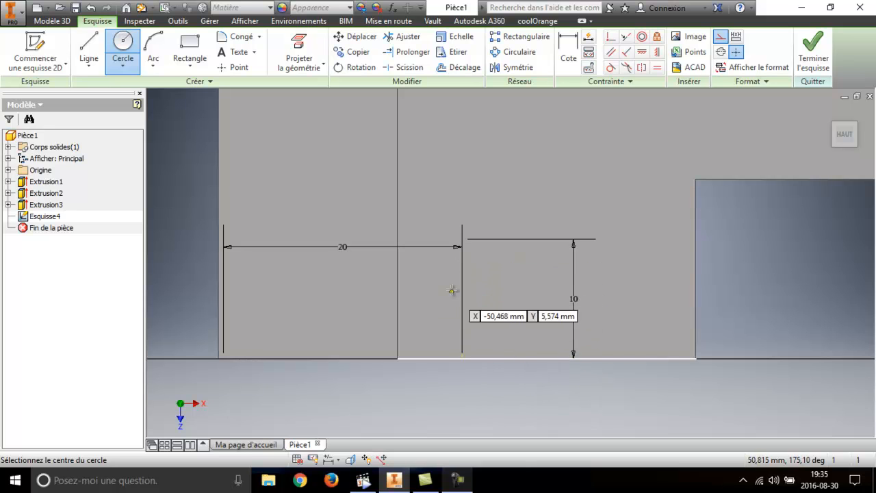
right_click(467, 200)
click(413, 200)
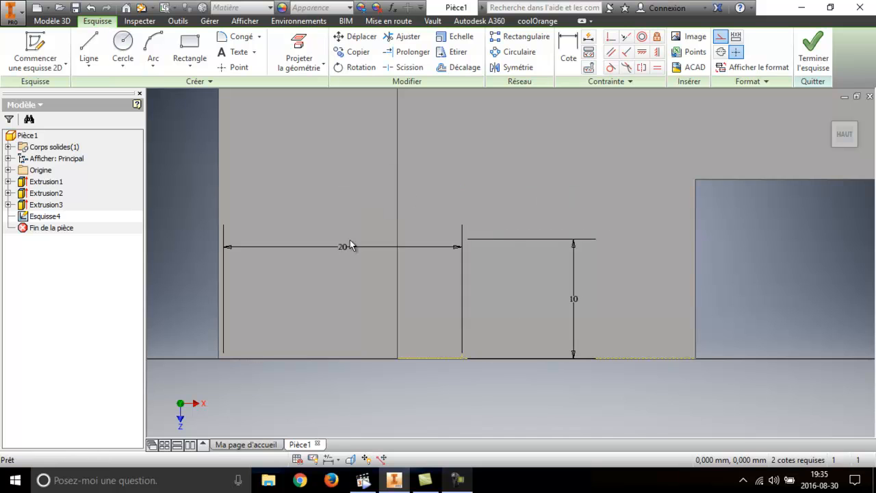
Move the 20 mm dimension outside the part, beyond its front edge, to uncover the perpendicular construction line
drag(343, 247, 344, 380)
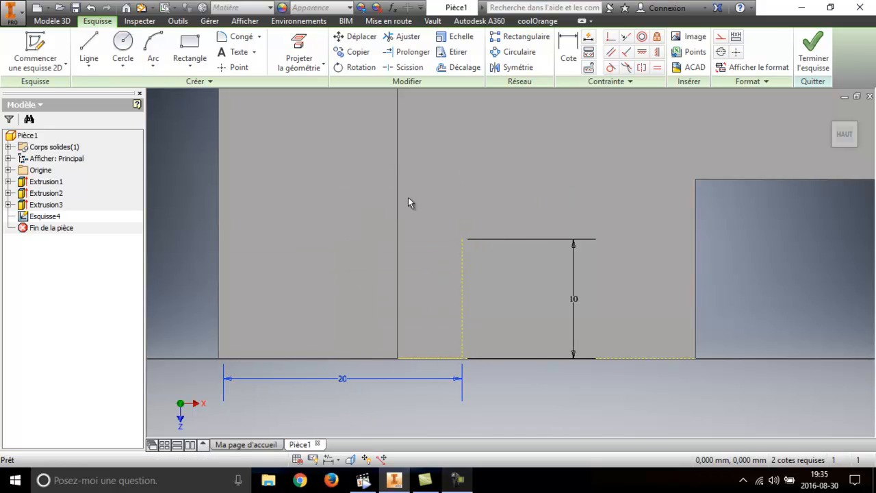
click(123, 46)
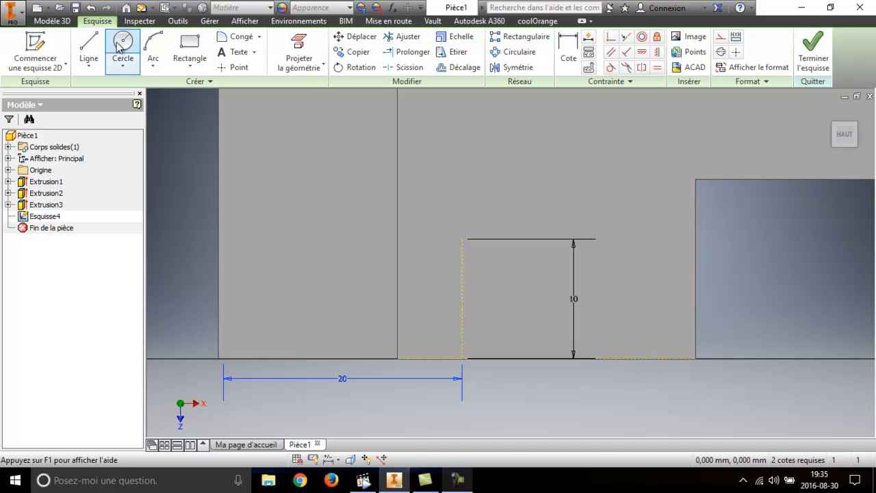
click(462, 239)
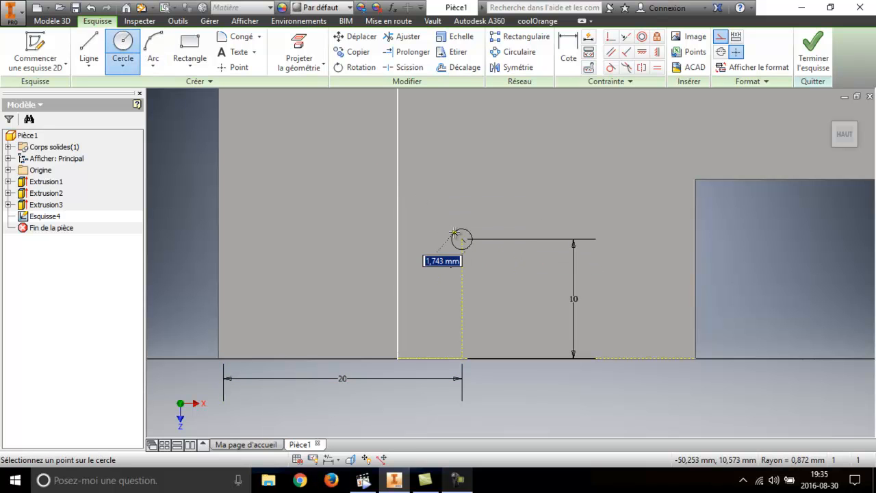
text(10)
key(Return)
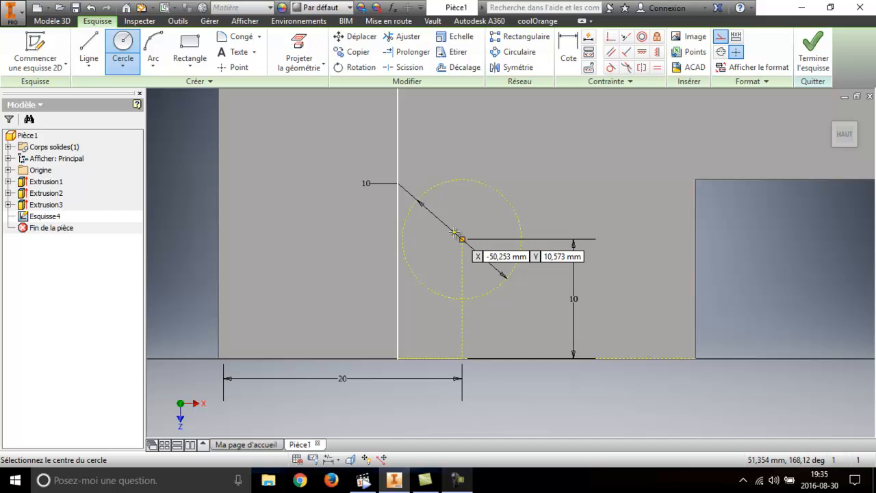
key(ctrl+z)
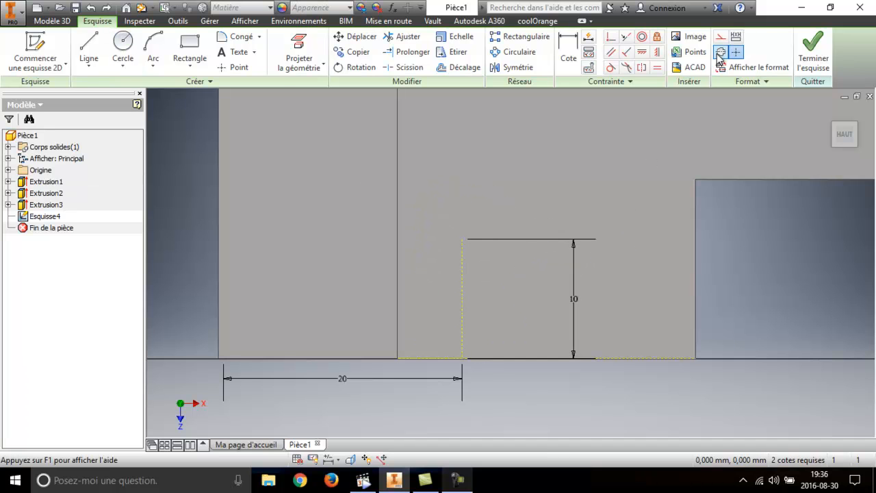
Draw a 10 mm diameter circle in normal line format, centred on the inner end of the 10 mm construction line
click(123, 46)
click(462, 240)
text(1)
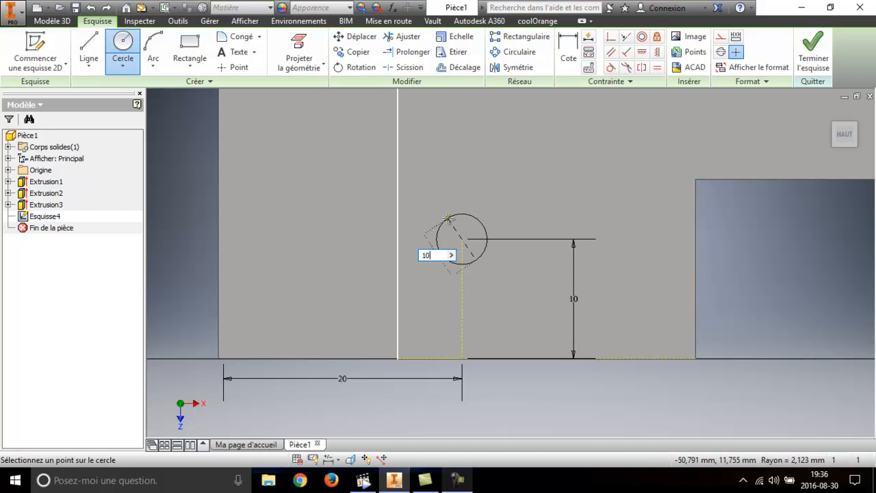
text(0)
key(Return)
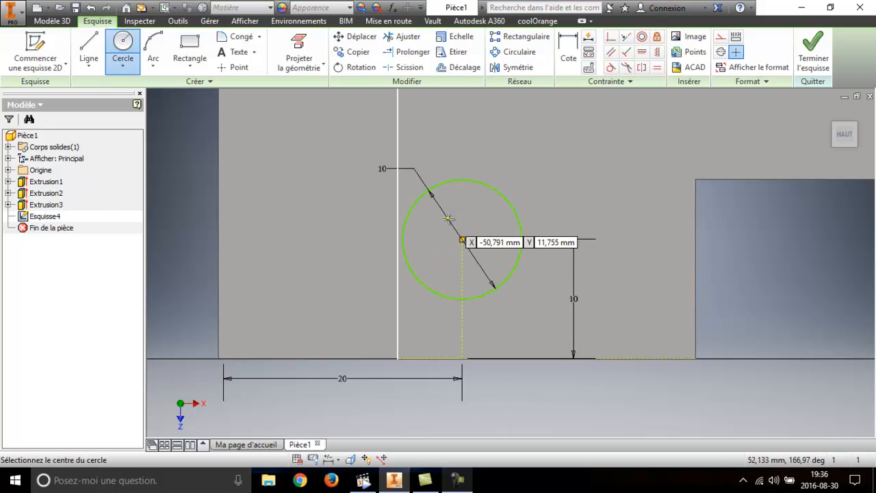
right_click(604, 165)
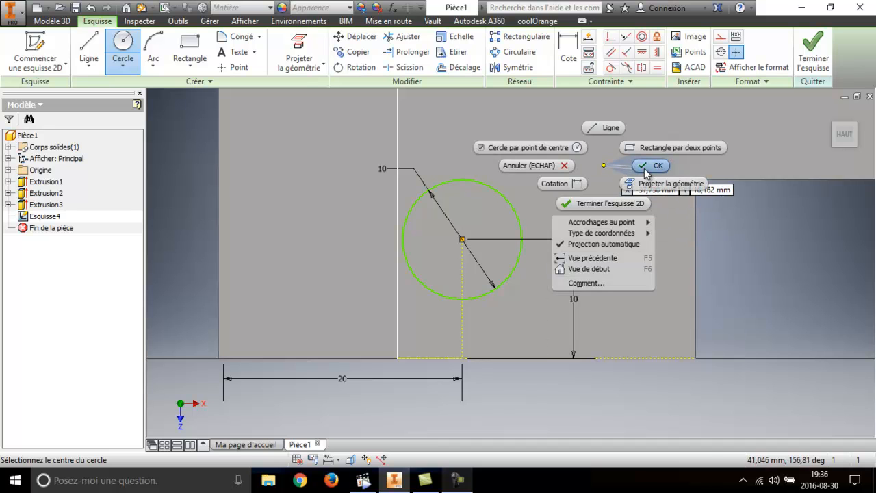
click(646, 170)
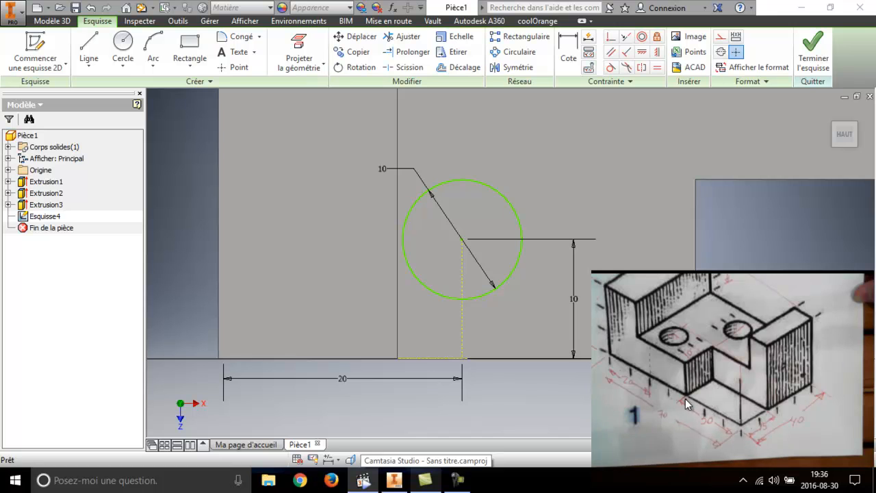
scroll(260, 243, down, 3)
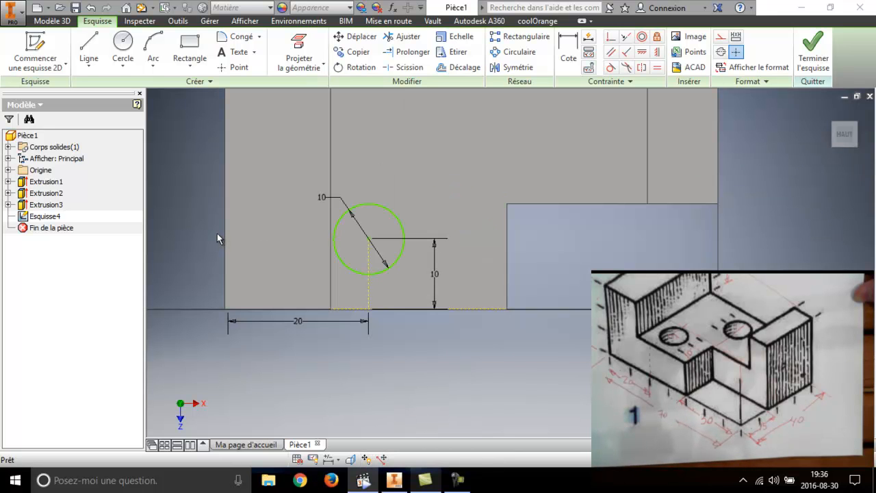
Draw construction lines from the wider wall's outer front corner: 40 mm along the front edge, and 30 mm perpendicular into the part
click(97, 46)
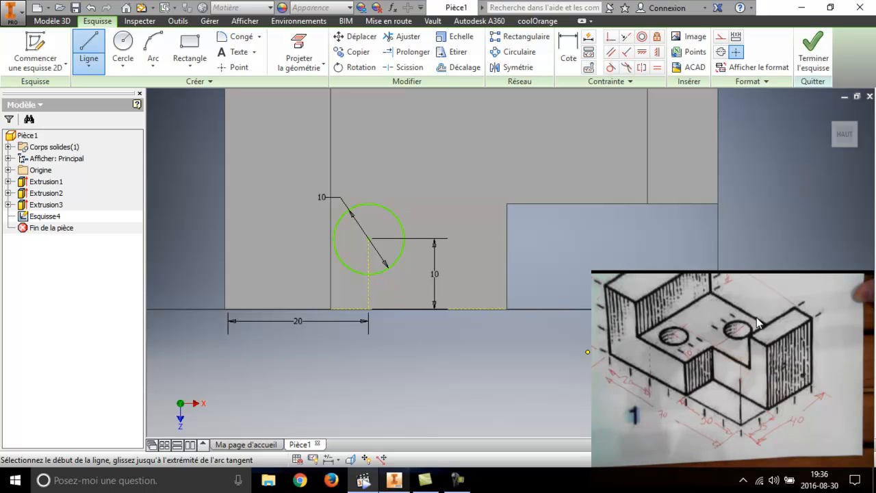
click(720, 38)
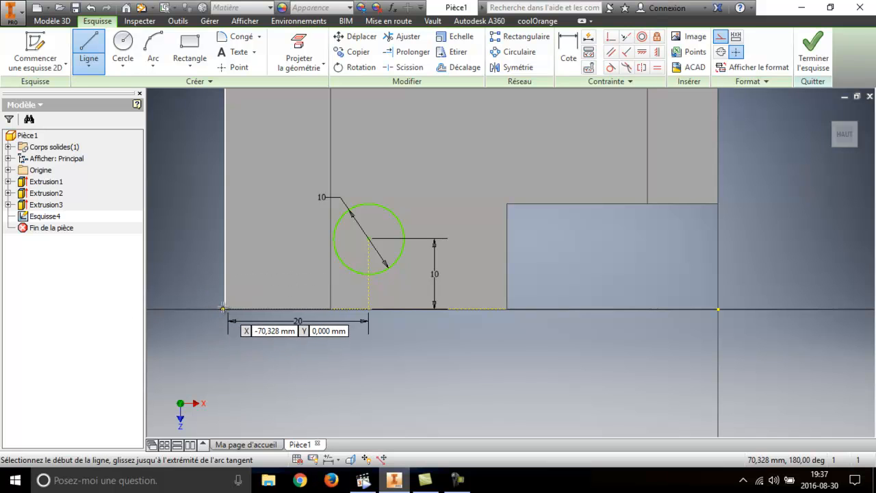
scroll(220, 309, down, 4)
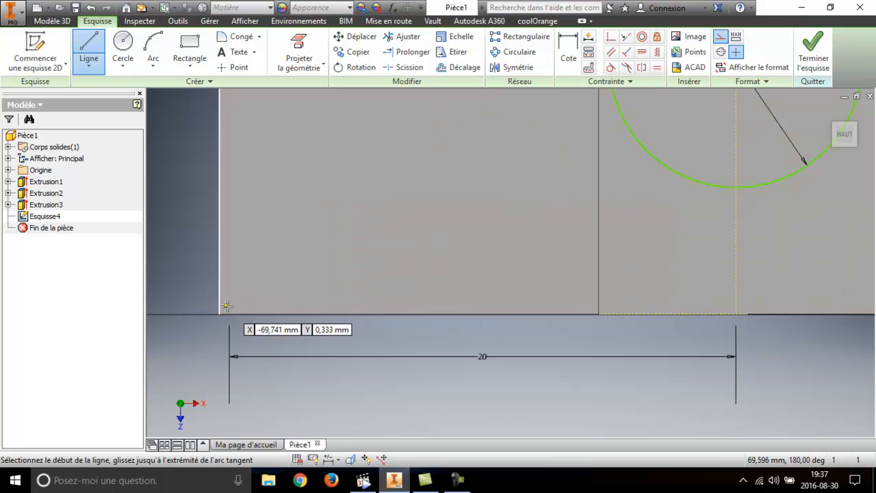
click(218, 314)
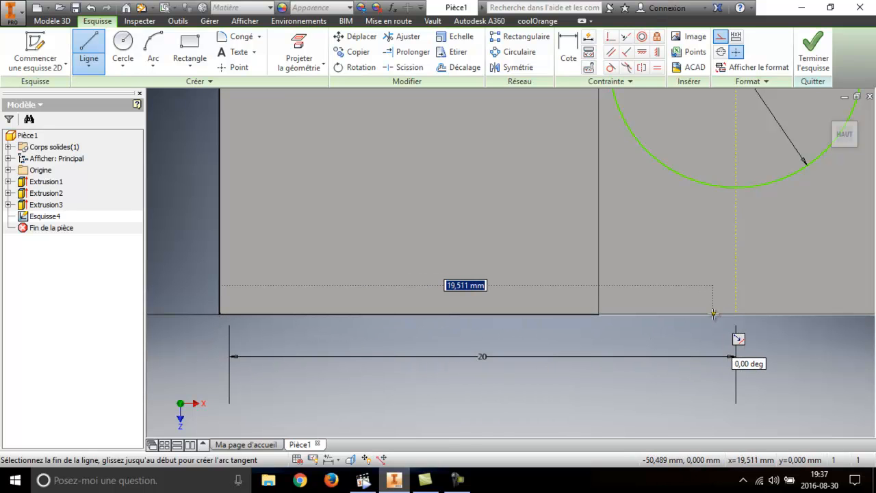
text(40)
key(Return)
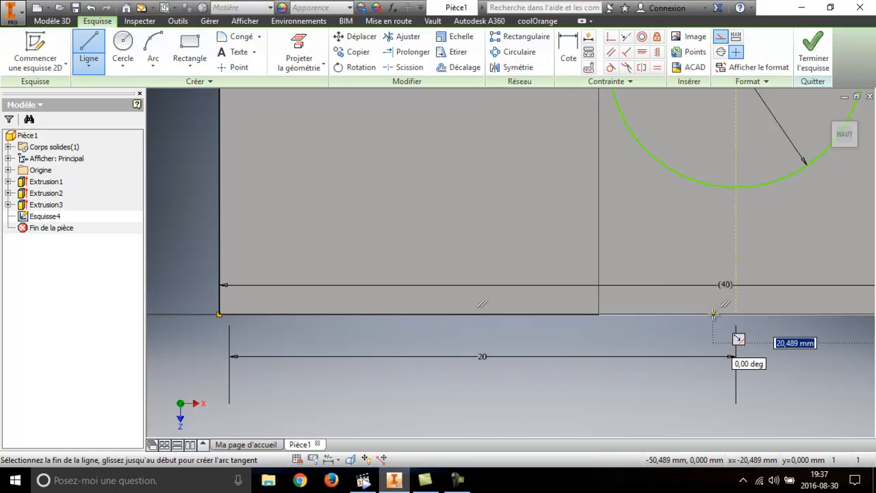
scroll(713, 314, up, 5)
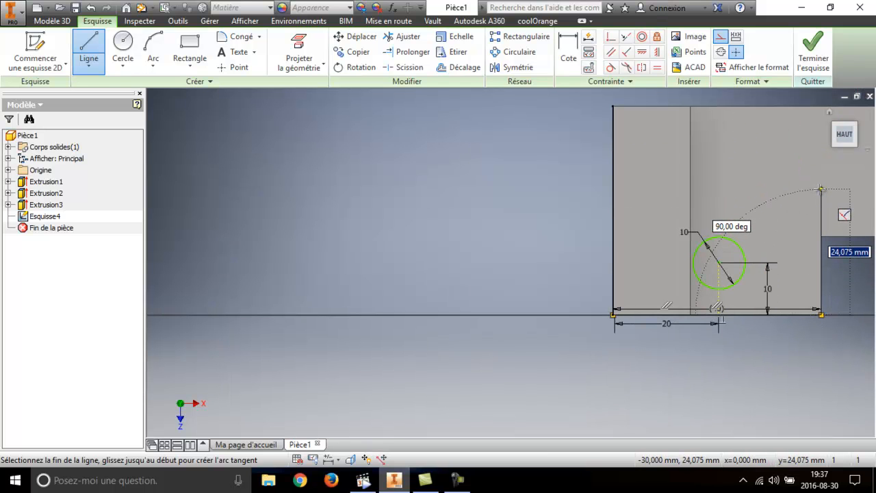
text(30)
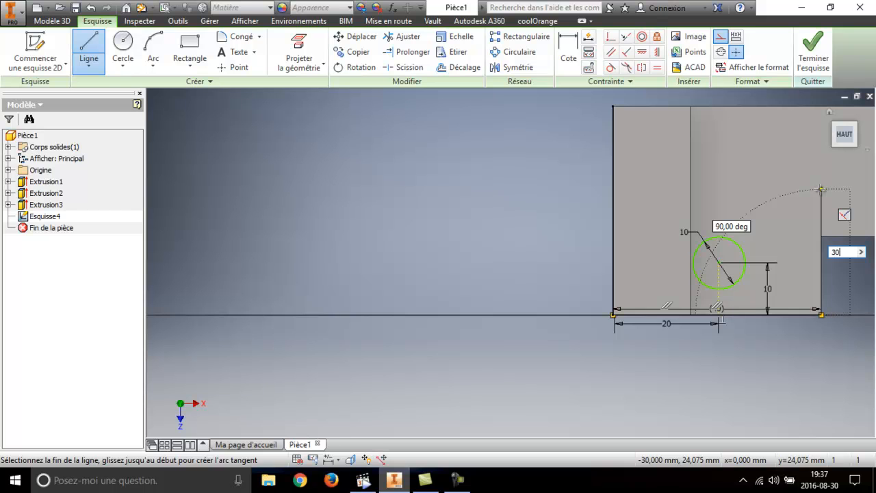
key(Return)
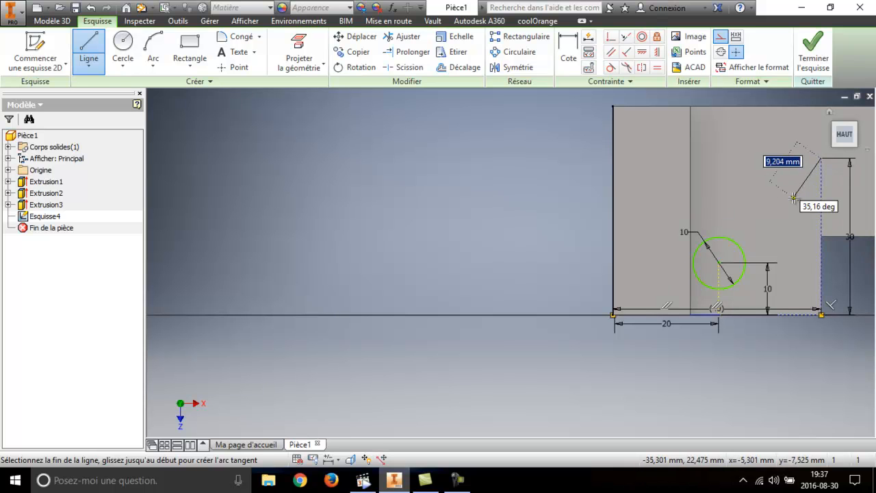
right_click(744, 198)
click(797, 198)
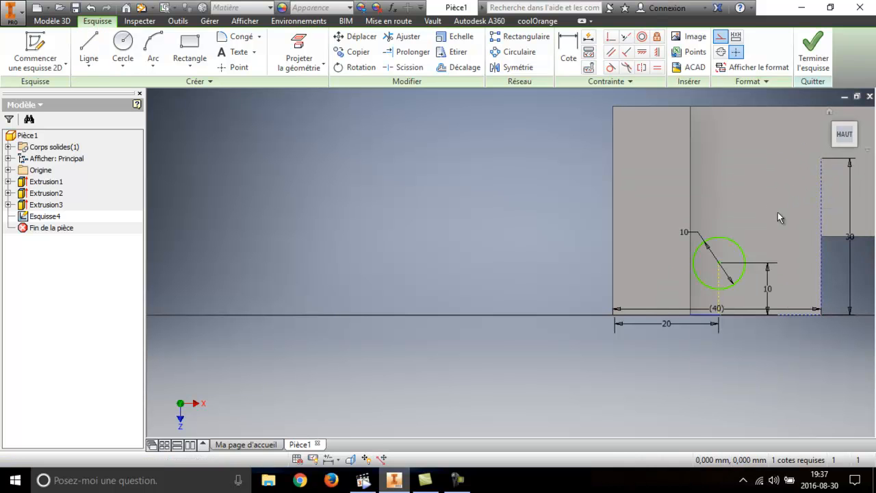
mouse_move(626, 222)
middle_down()
mouse_move(552, 223)
mouse_move(410, 269)
middle_up()
click(123, 48)
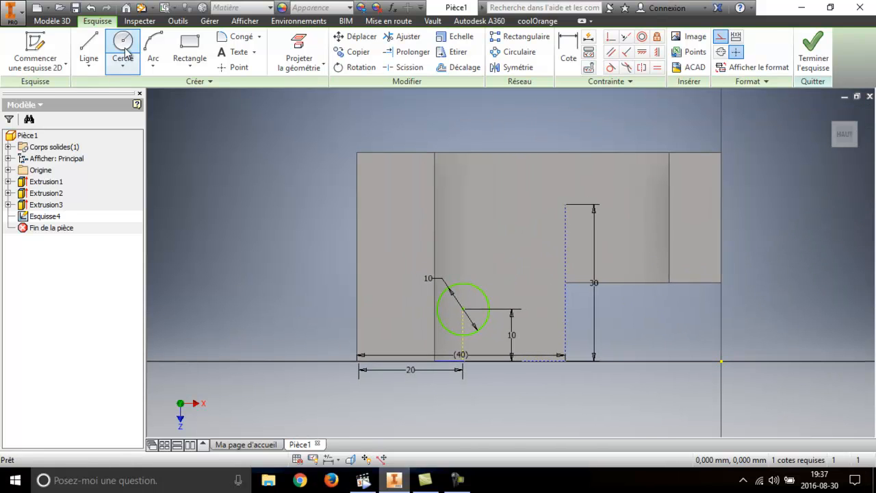
click(565, 205)
text(10)
key(Return)
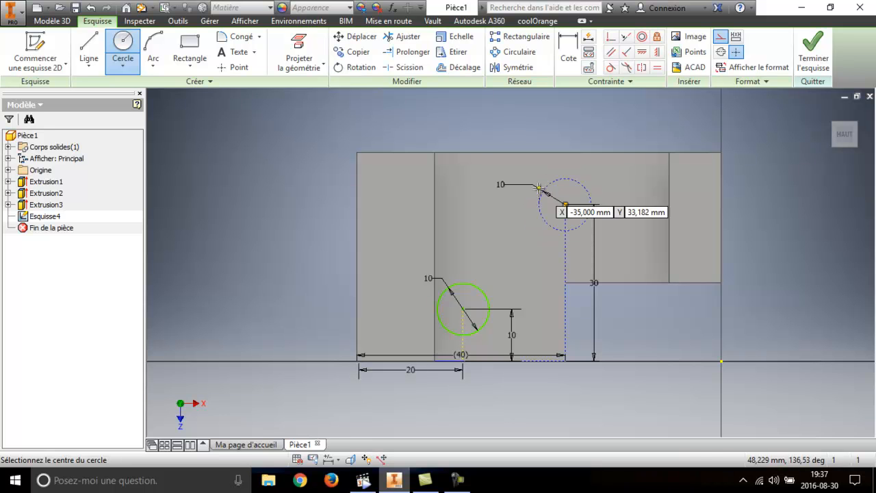
key(Escape)
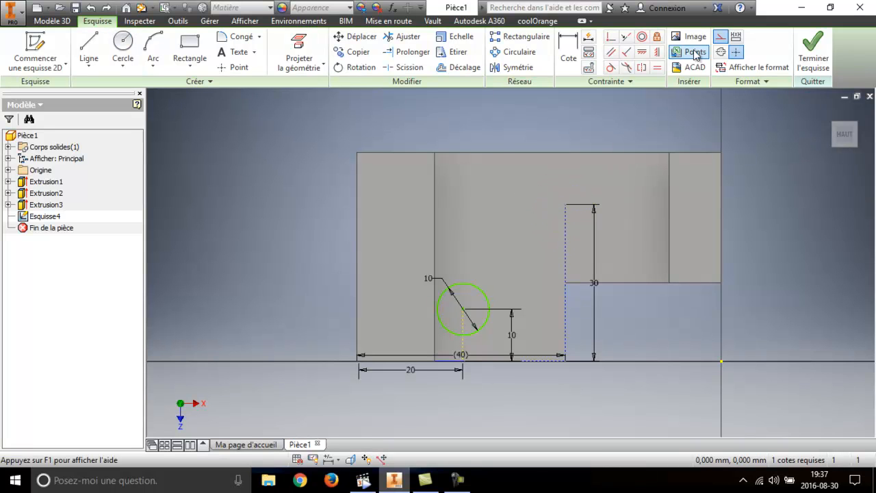
Draw a 10 mm diameter circle in normal line format, centred on the inner end of the 30 mm construction line, and finish the sketch
click(123, 46)
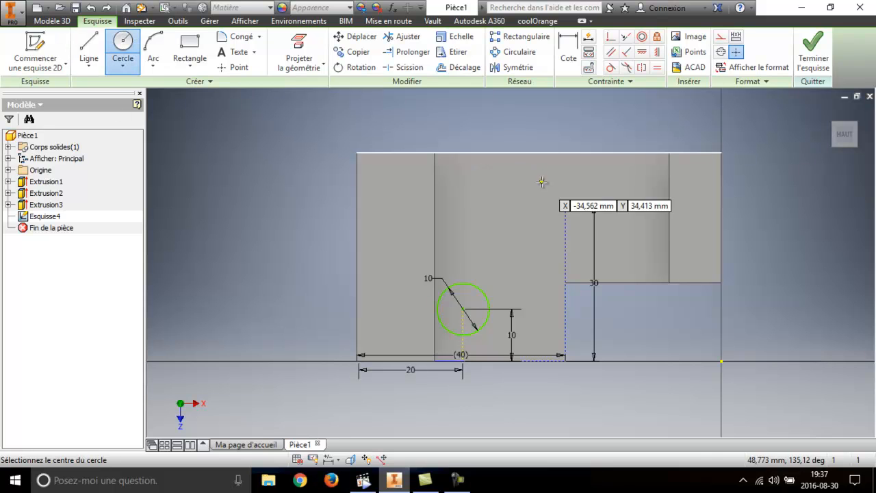
click(565, 204)
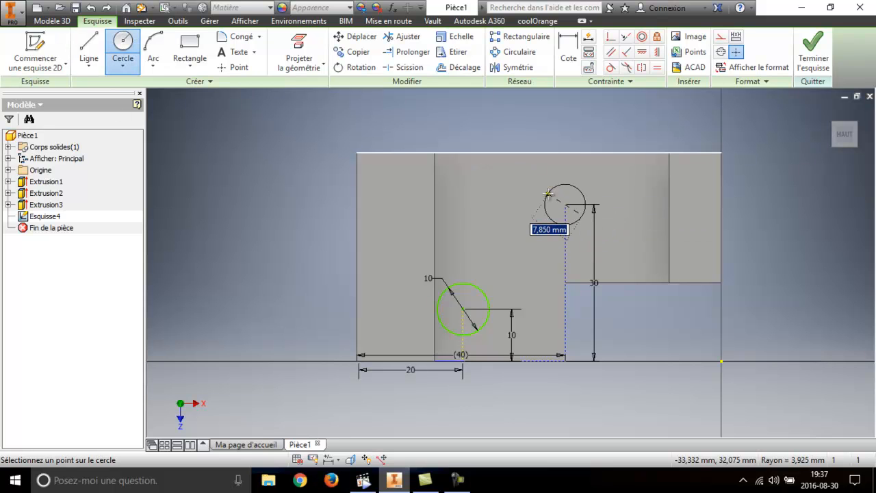
text(10)
key(Return)
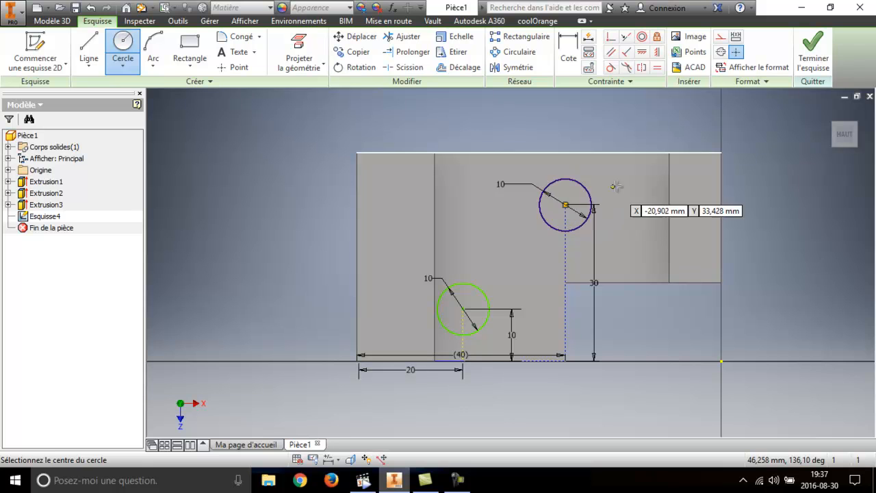
click(818, 45)
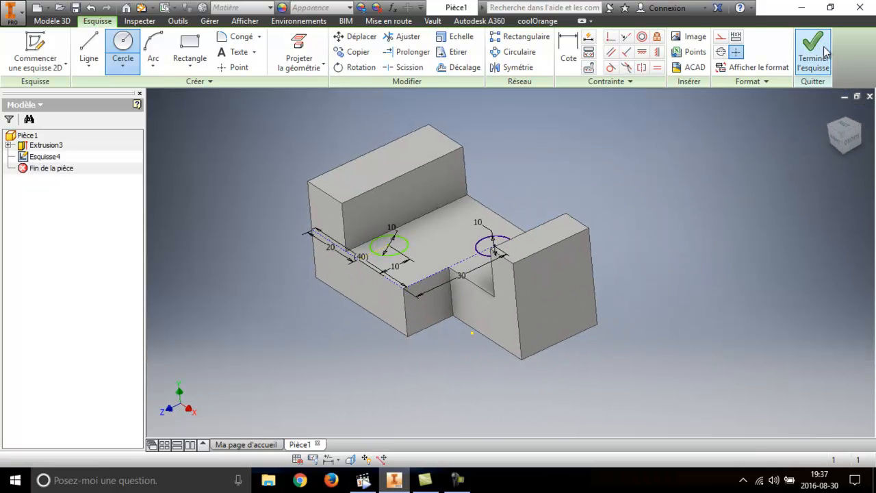
Start an Extrude cut with the extent set to Tout and pick the circle beside the wider wall as profile
click(89, 49)
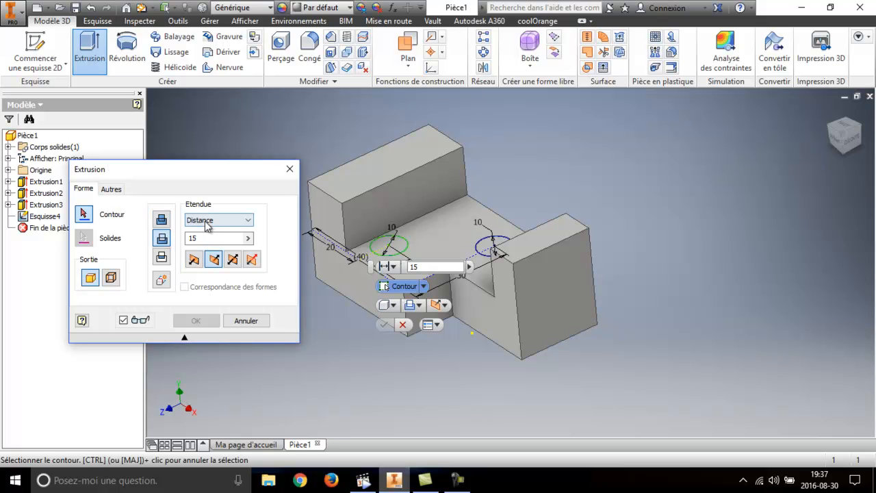
click(205, 219)
click(195, 265)
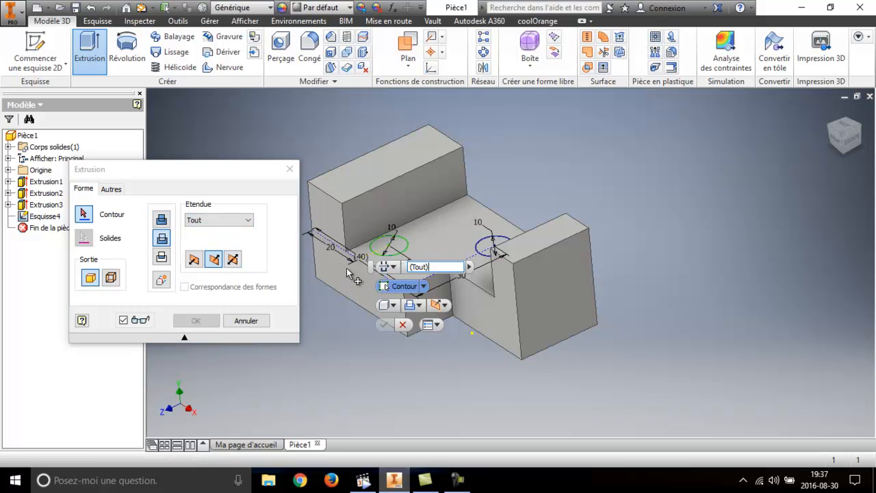
click(83, 215)
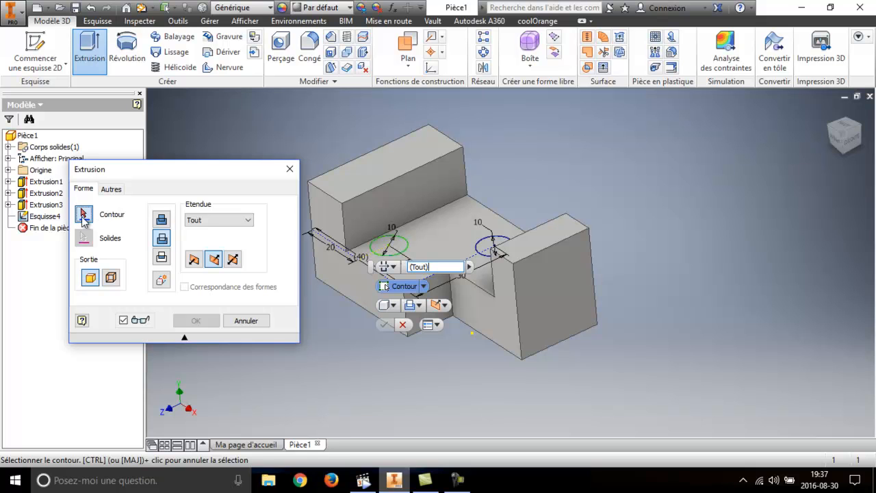
click(385, 246)
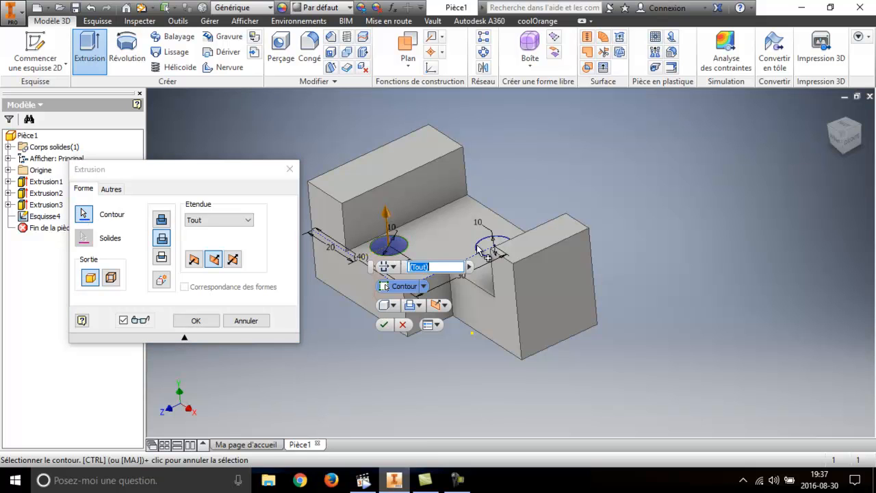
Point the cut down into the part with Direction 2, add the second circle as profile, and complete the two through holes
click(419, 305)
click(449, 335)
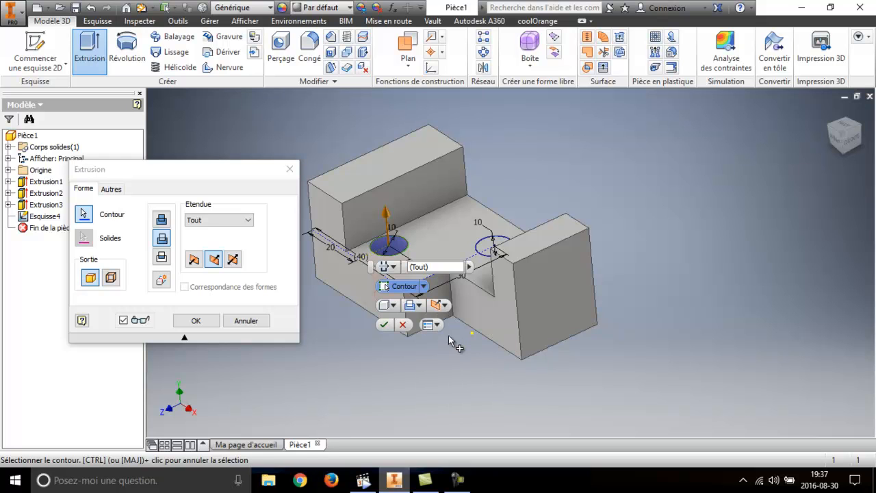
click(437, 306)
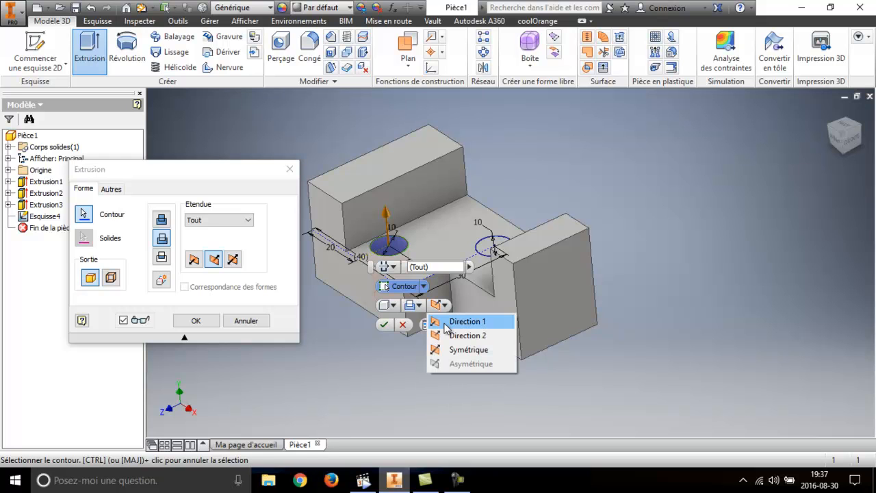
click(456, 317)
click(444, 306)
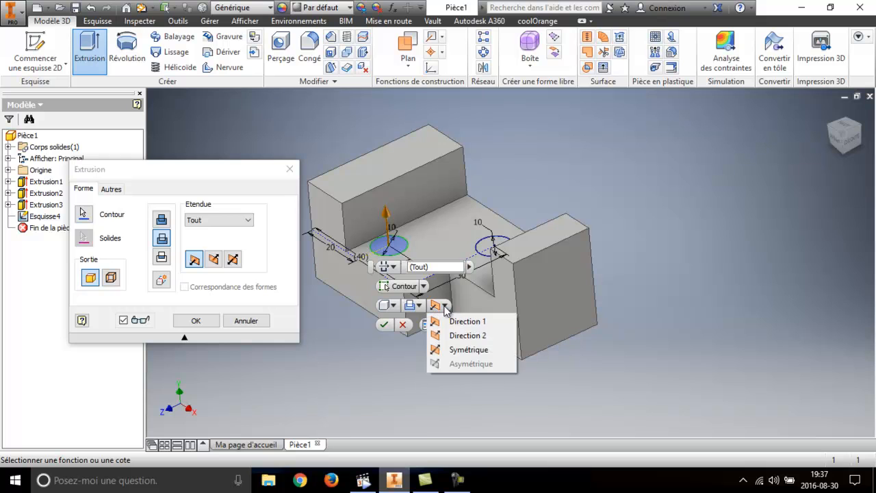
click(454, 335)
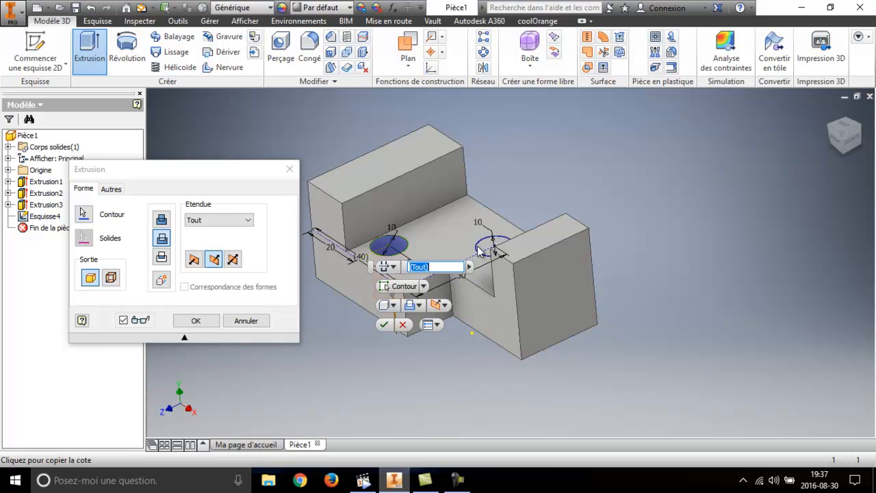
click(486, 248)
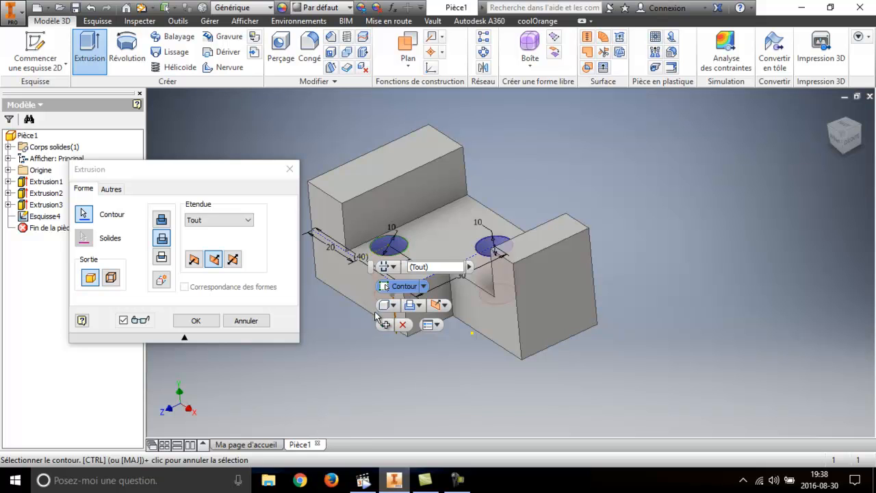
middle_drag(488, 363, 555, 333)
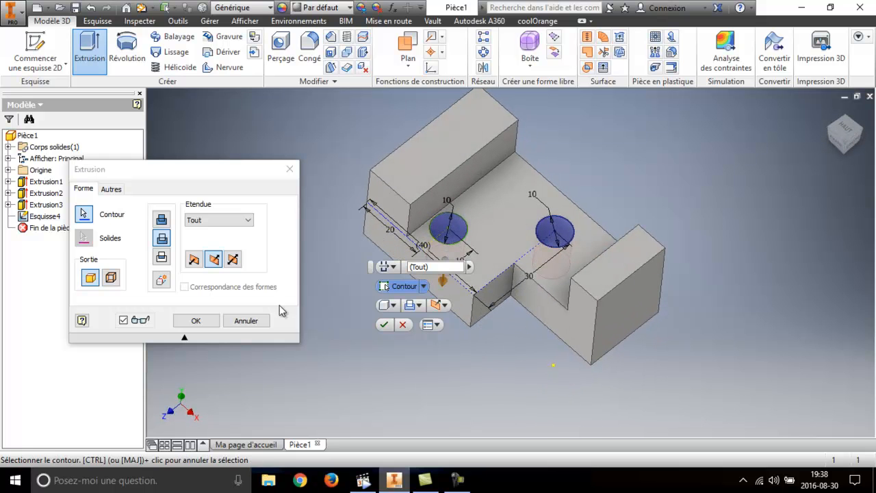
click(384, 325)
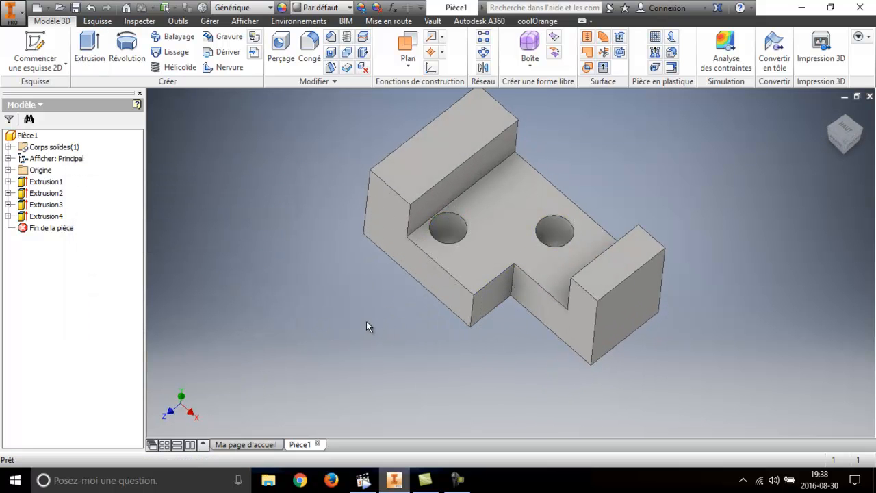
Save the finished part as Pièce1.ipt in the Bureau folder
mouse_move(397, 420)
shift+middle_down()
mouse_move(375, 406)
mouse_move(401, 415)
shift+middle_up()
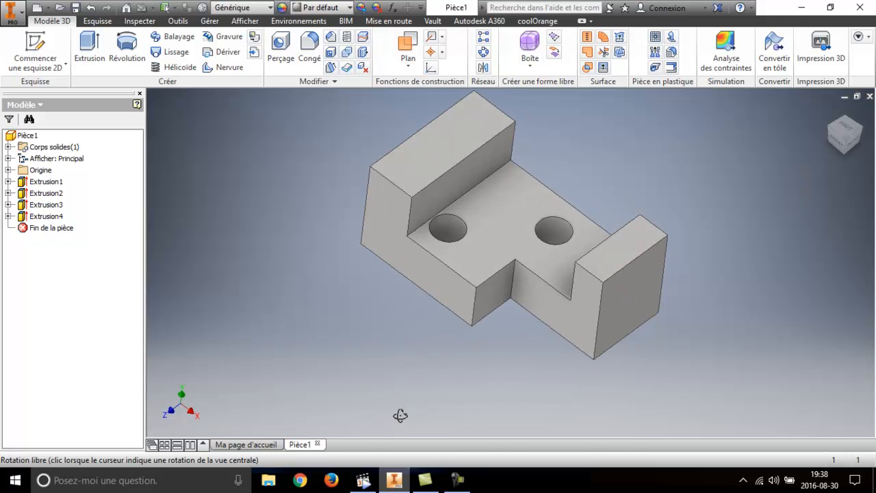
click(9, 17)
click(45, 145)
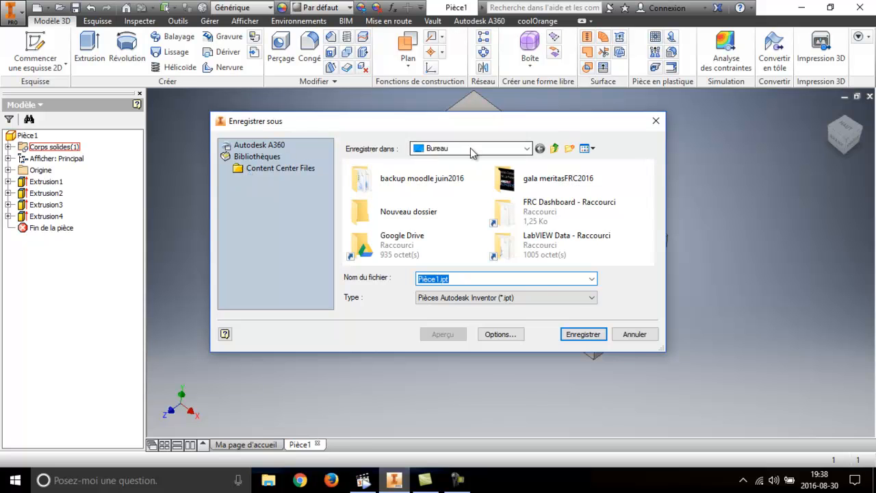
click(583, 334)
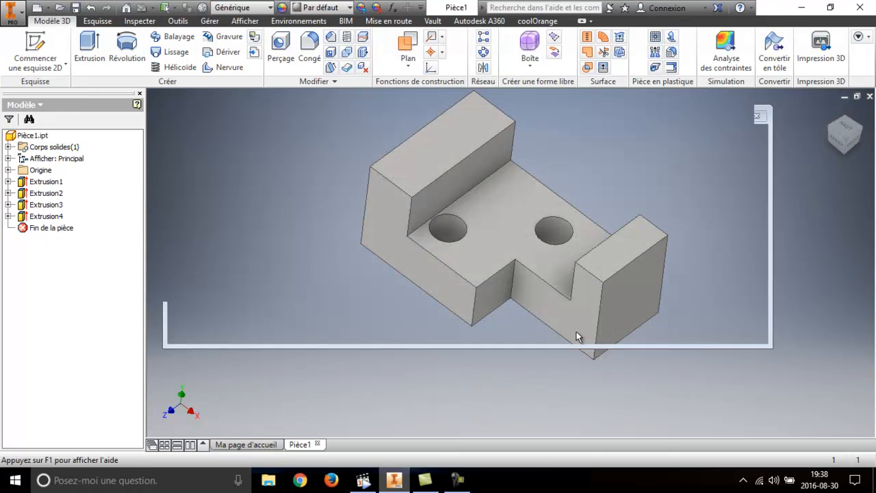